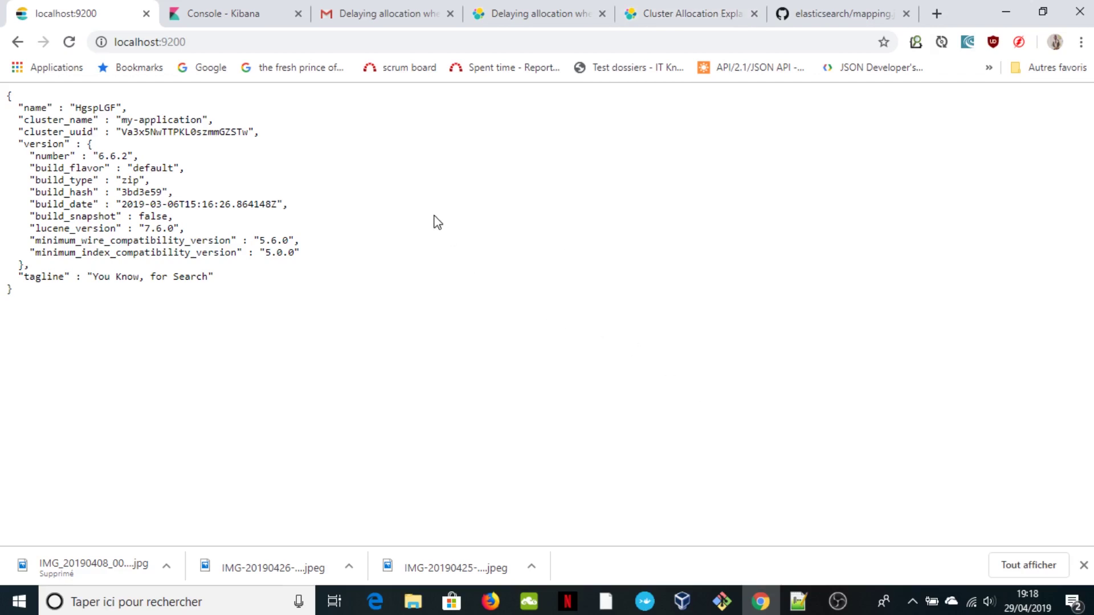
Reload the localhost:9200 page and highlight the node name and the cluster_name value in the response.
{"action": "left_click", "coordinate": [282, 41]}
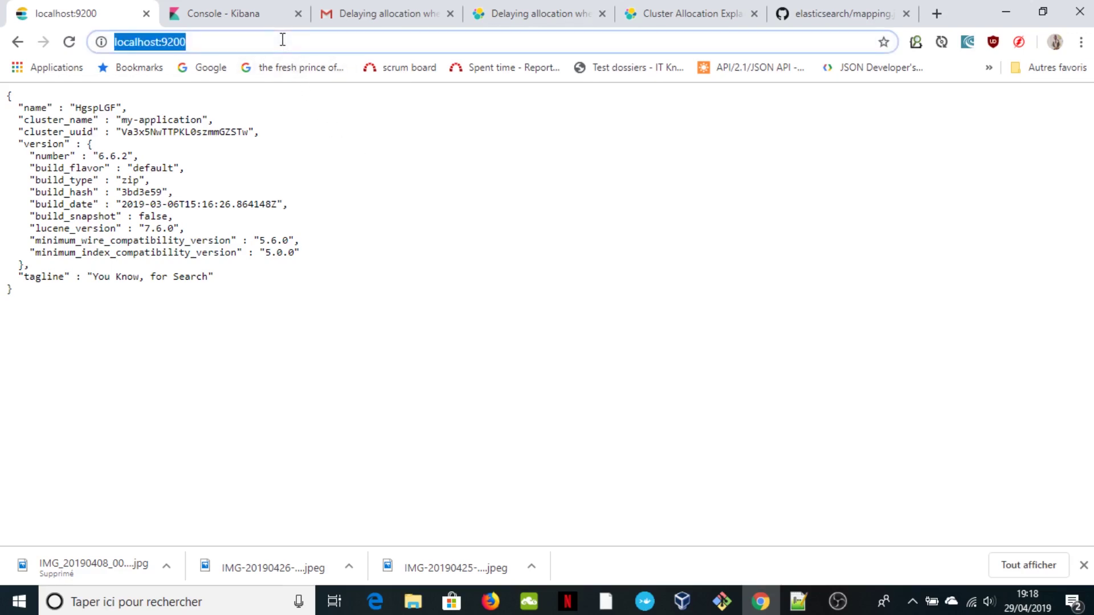
{"action": "key", "text": "Return"}
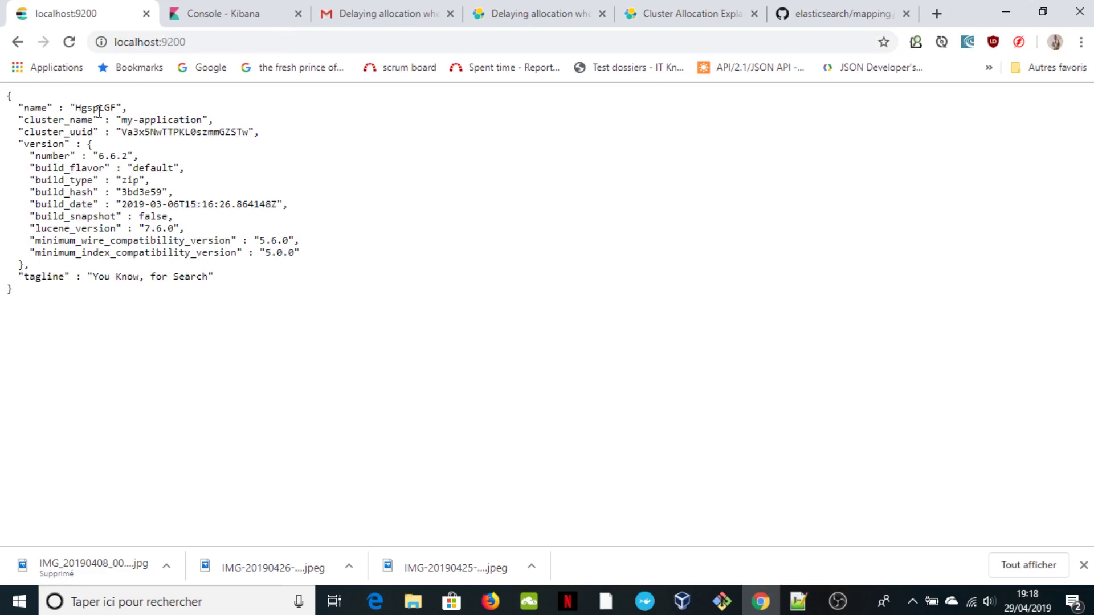
{"action": "double_click", "coordinate": [95, 110]}
{"action": "left_click_drag", "start_coordinate": [204, 118], "coordinate": [125, 123]}
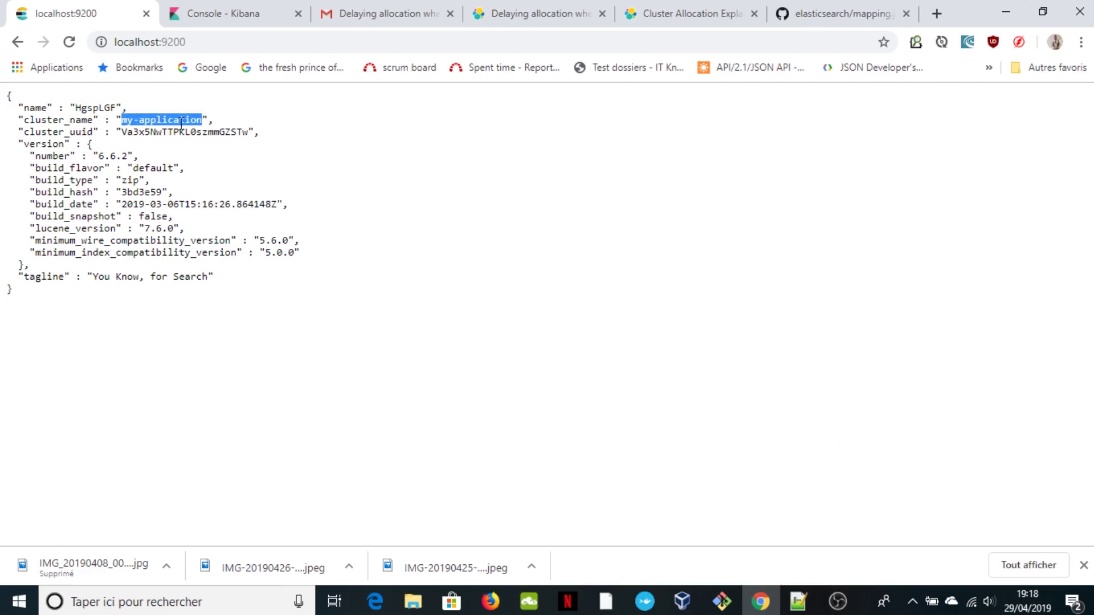
Switch to Notepad++ to highlight the cluster.name line in elasticsearch.yml, and return to Chrome.
{"action": "mouse_move", "coordinate": [797, 607]}
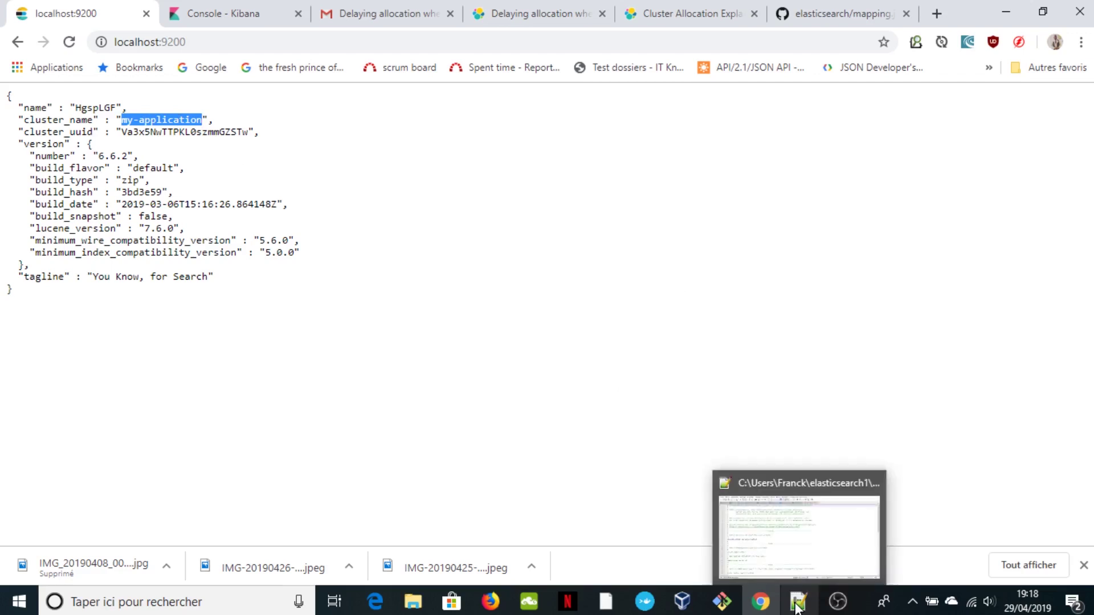
{"action": "left_click", "coordinate": [796, 538]}
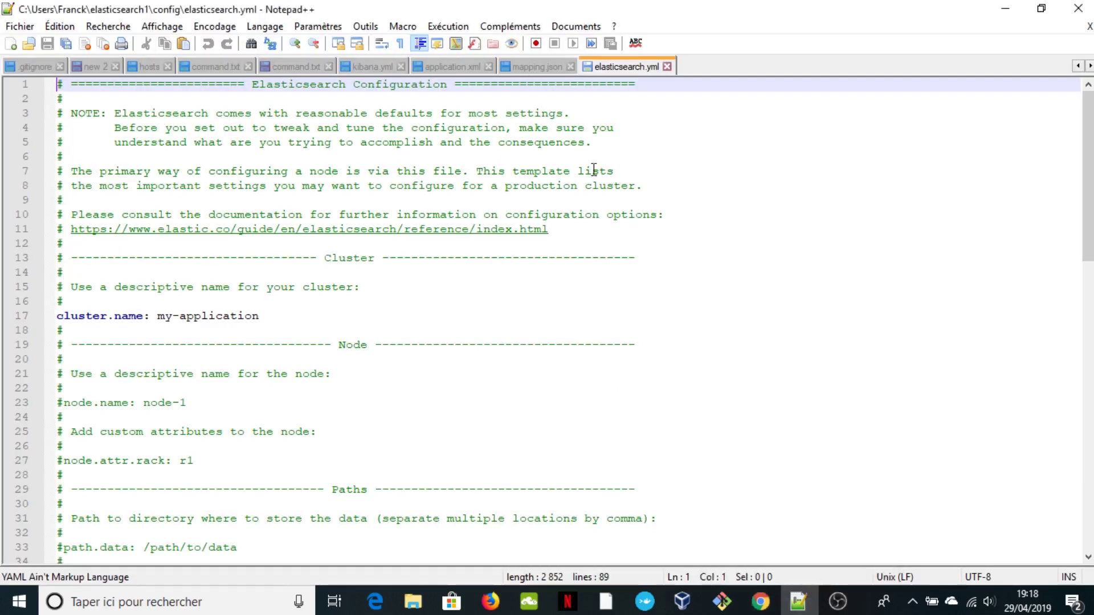
{"action": "triple_click", "coordinate": [255, 317]}
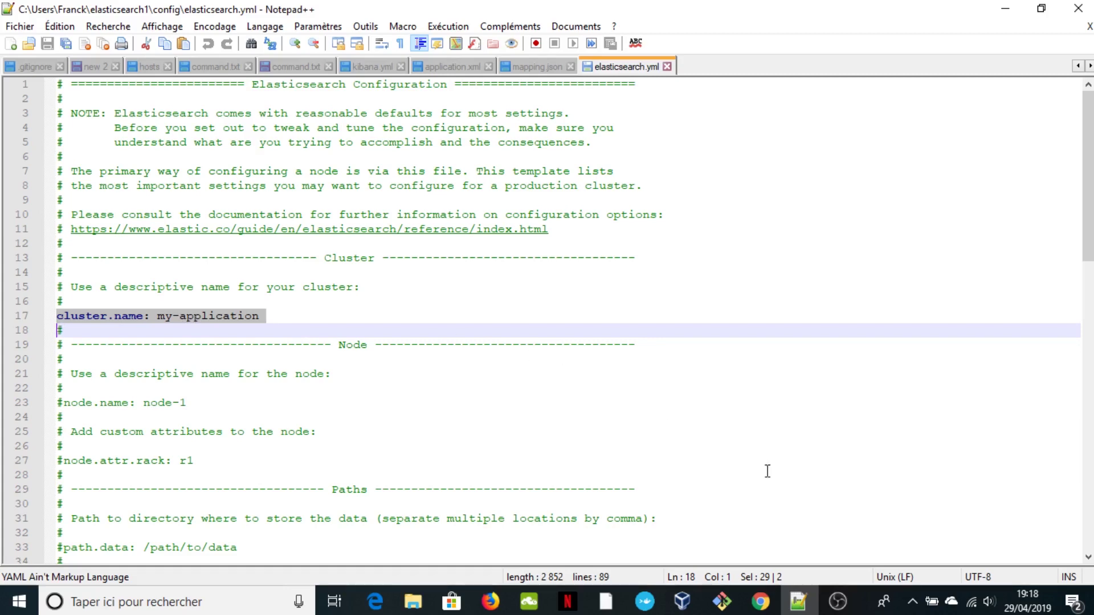
{"action": "mouse_move", "coordinate": [760, 602]}
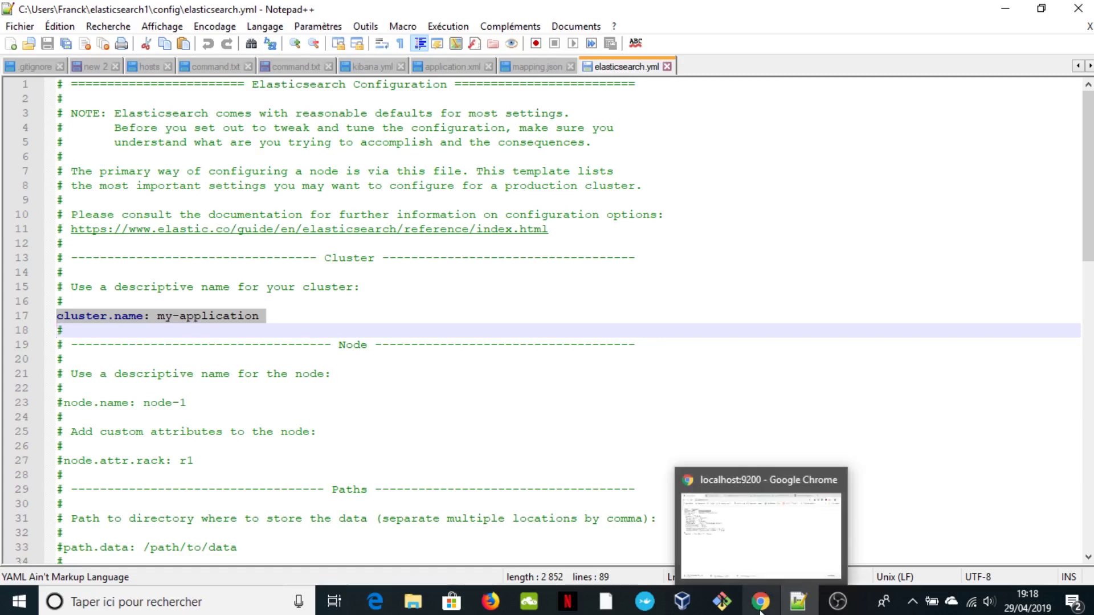
{"action": "left_click", "coordinate": [750, 564]}
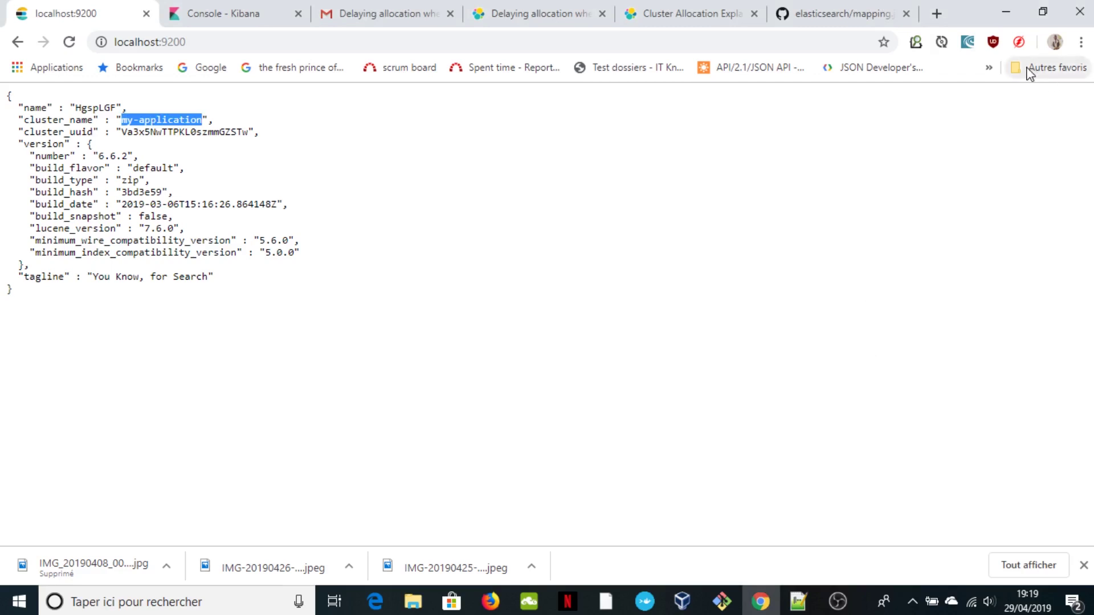
Open google.fr in a new browser tab and search for "plugin head elasticsearch chrome".
{"action": "left_click", "coordinate": [934, 13]}
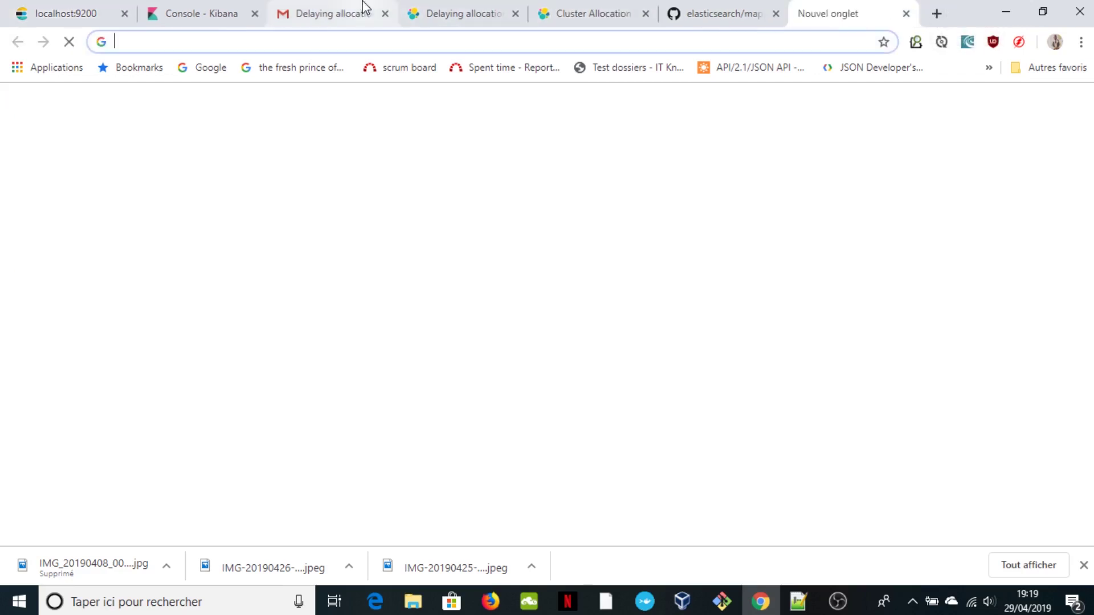
{"action": "type", "text": "google.fr"}
{"action": "key", "text": "Return"}
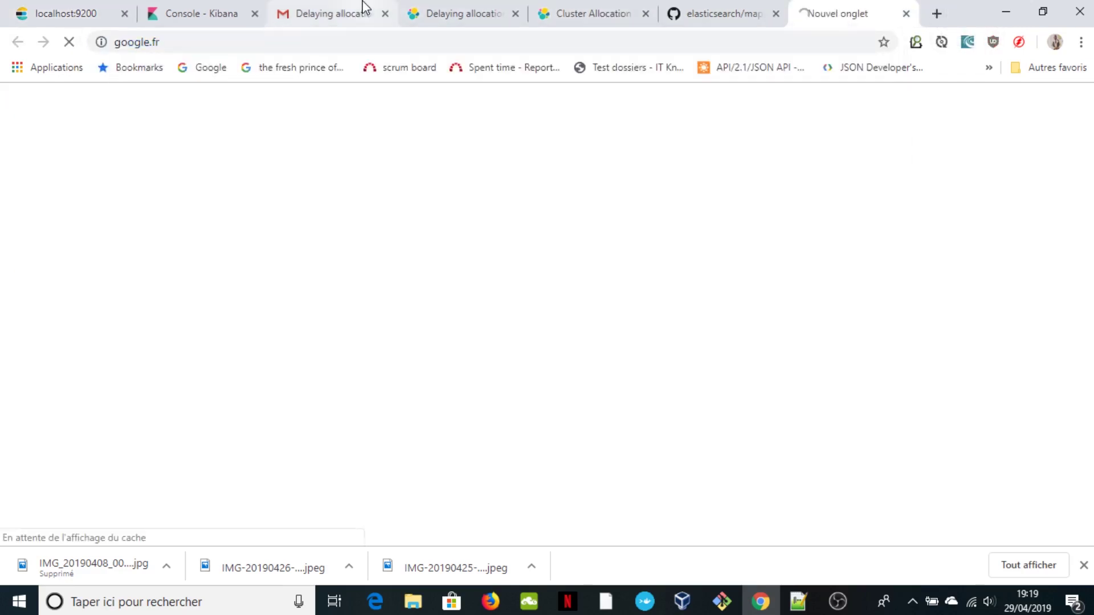
{"action": "type", "text": "plugin"}
{"action": "key", "text": "Down"}
{"action": "key", "text": "Return"}
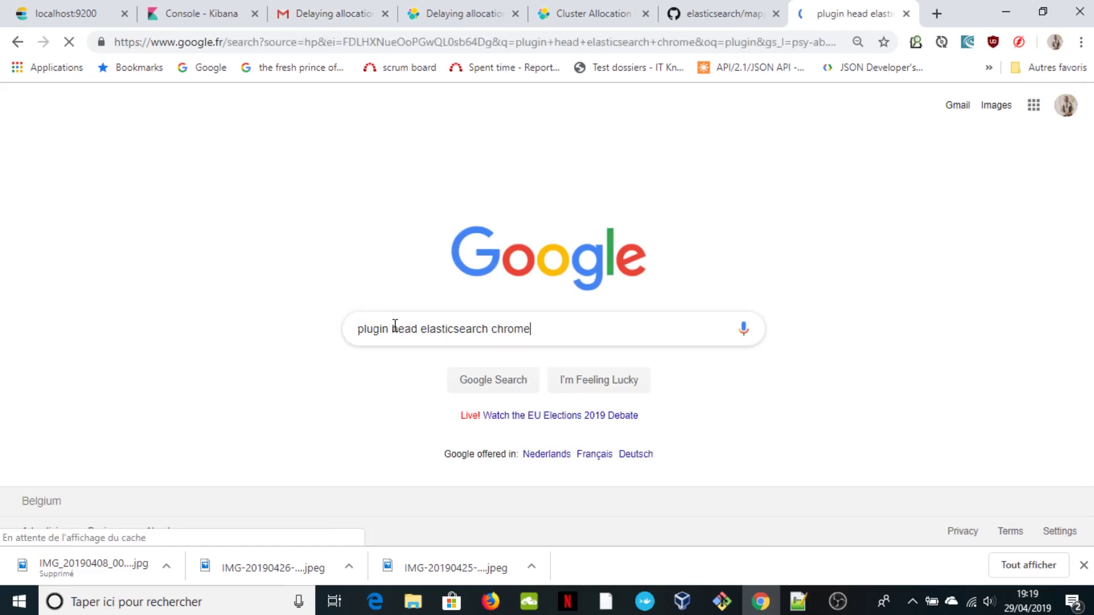
Open the ElasticSearch Head page in the Chrome Web Store and look over its description and preview image.
{"action": "left_click", "coordinate": [227, 222]}
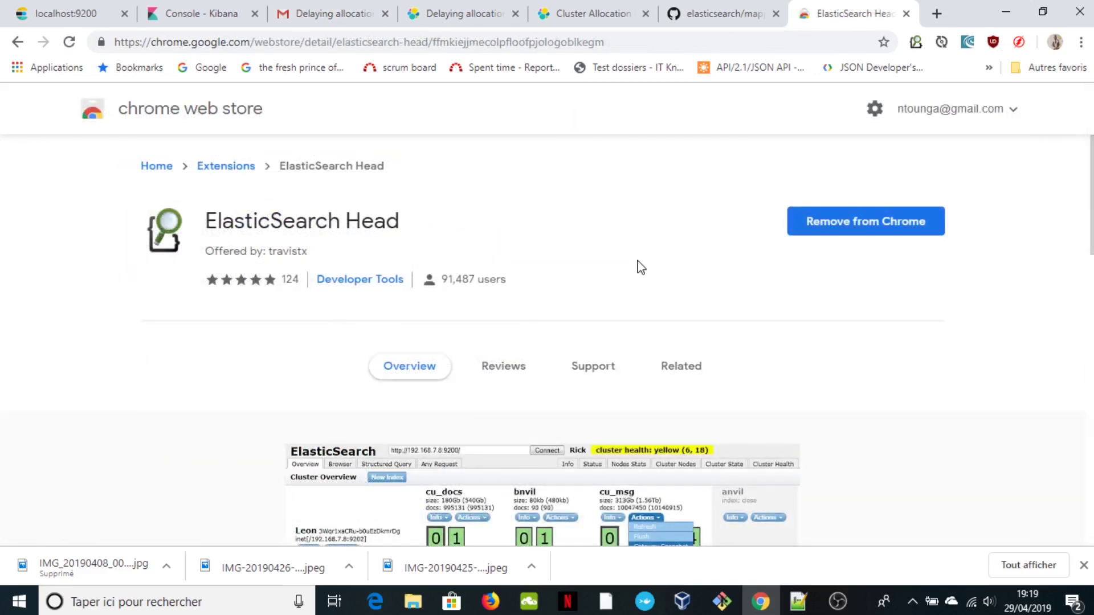
{"action": "left_click_drag", "start_coordinate": [1091, 203], "coordinate": [964, 241]}
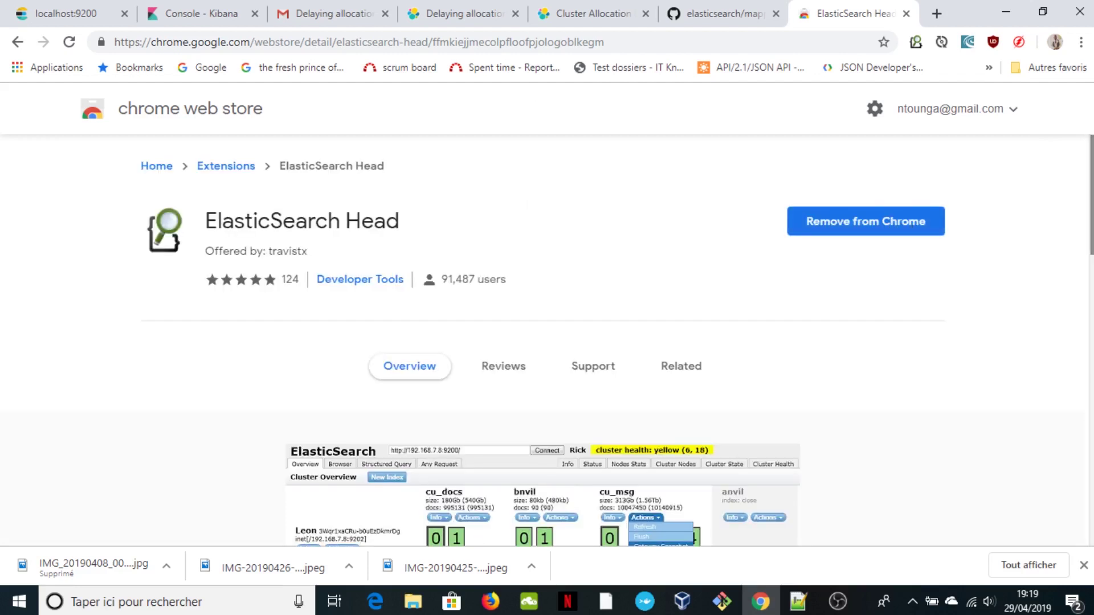
{"action": "scroll", "coordinate": [500, 236], "scroll_direction": "down", "scroll_amount": 5}
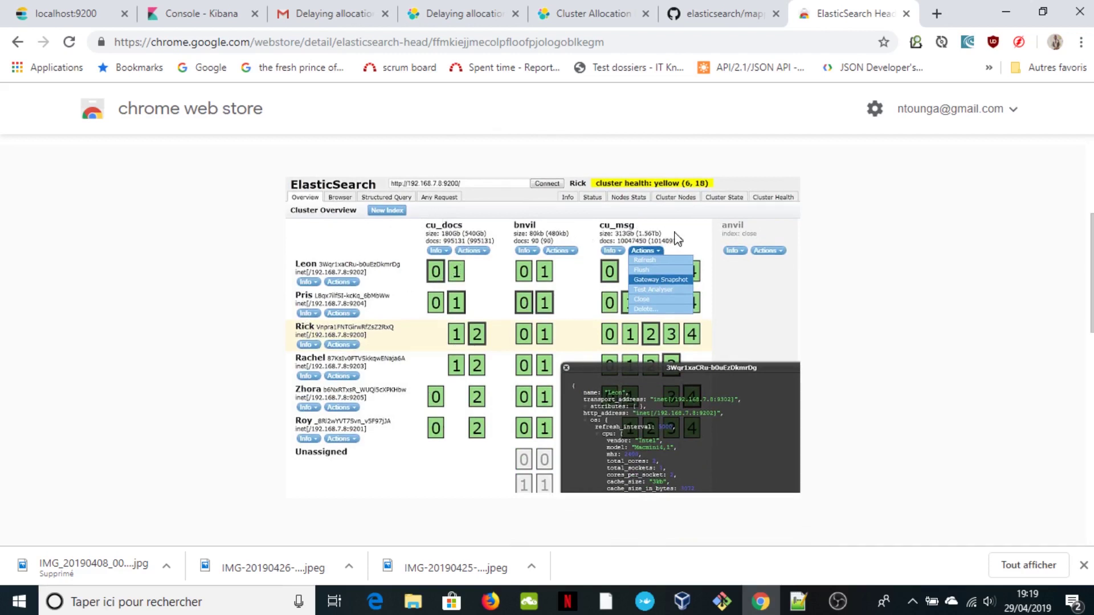
{"action": "scroll", "coordinate": [547, 314], "scroll_direction": "up", "scroll_amount": 5}
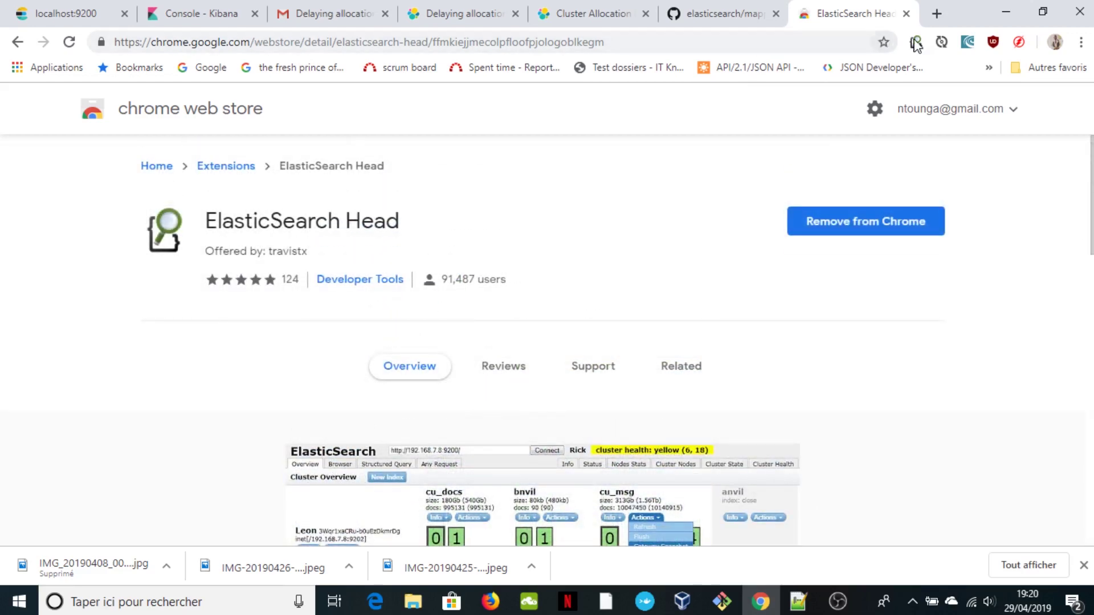
Launch the ElasticSearch Head extension and compare its node name with the one in the localhost:9200 response.
{"action": "left_click", "coordinate": [916, 43]}
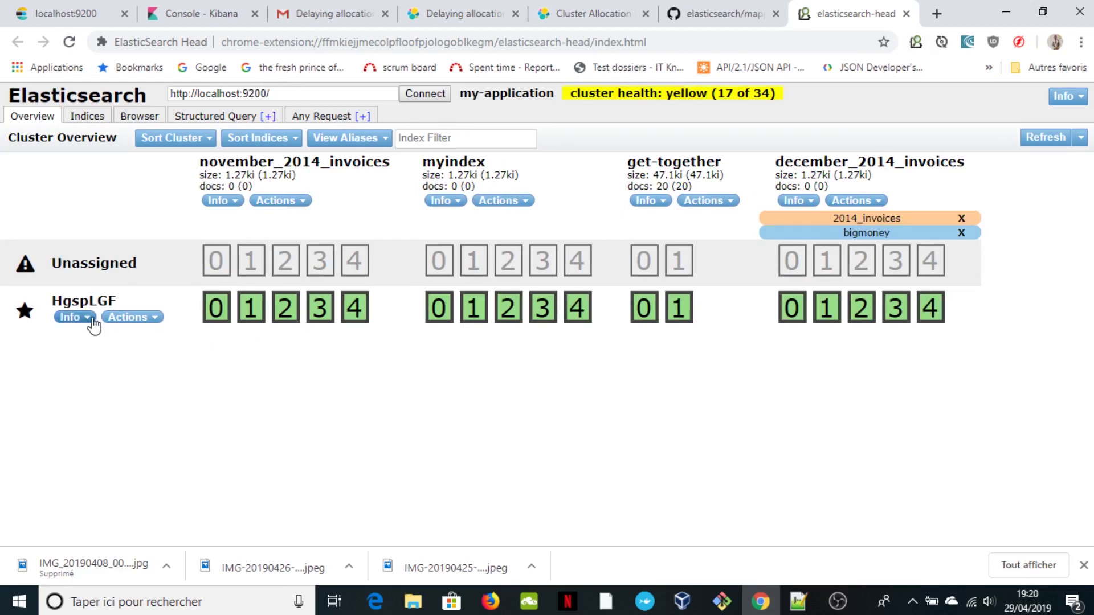
{"action": "double_click", "coordinate": [83, 300]}
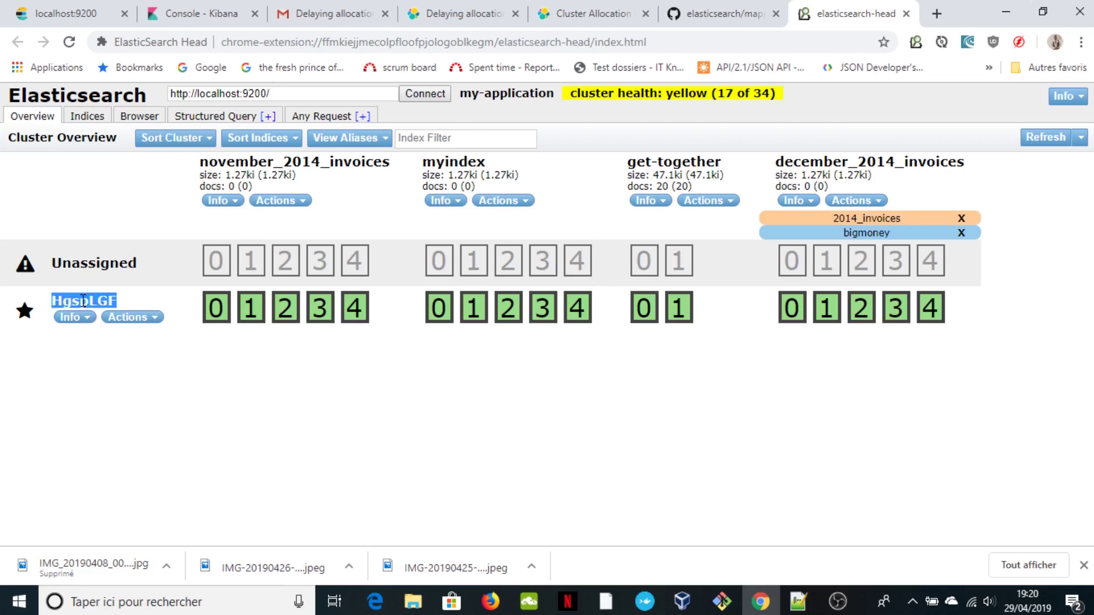
{"action": "key", "text": "ctrl+1"}
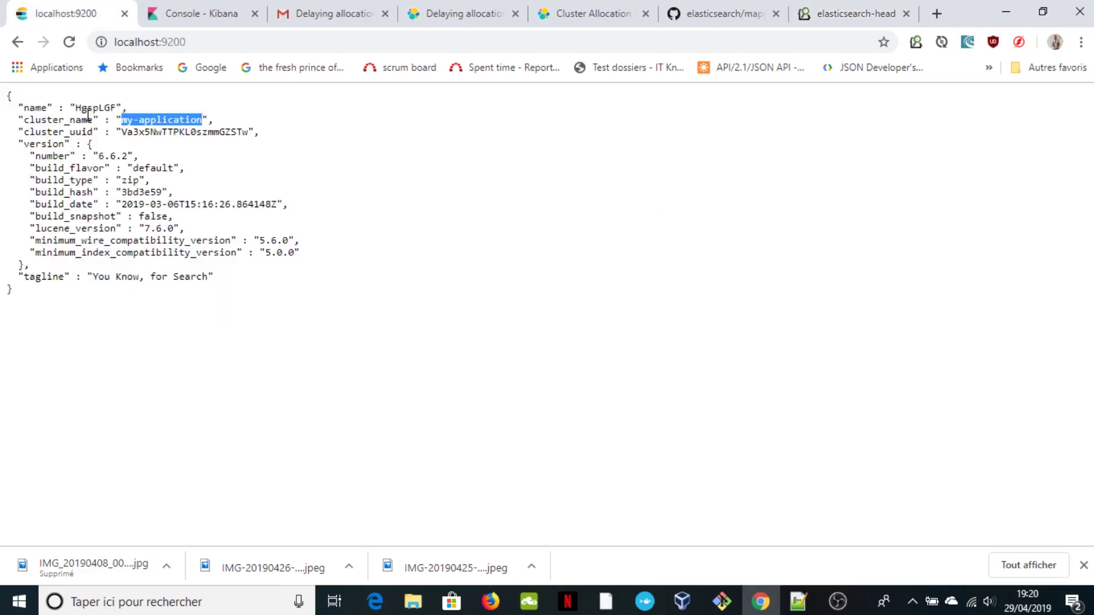
{"action": "left_click", "coordinate": [849, 16]}
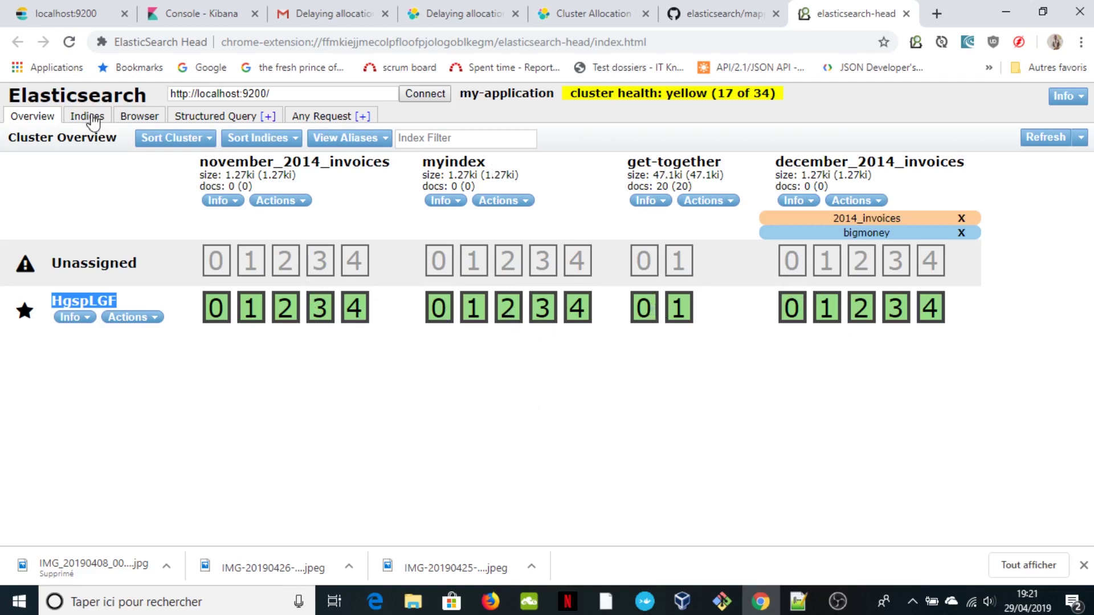
Browse the get-together index, view the source of the document with id 5, and return to the cluster overview.
{"action": "left_click", "coordinate": [130, 115]}
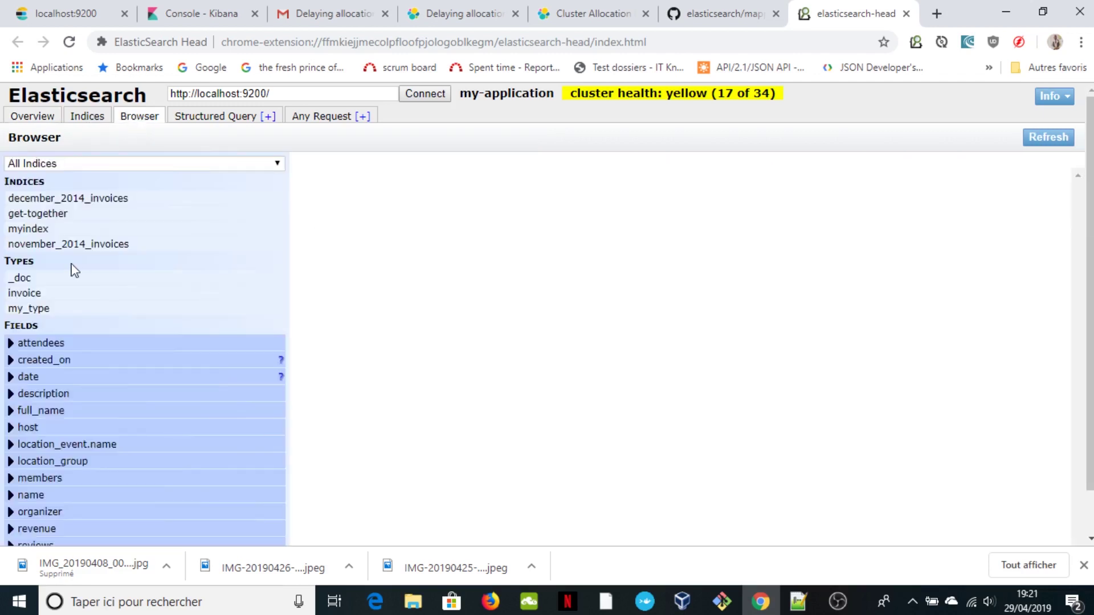
{"action": "left_click", "coordinate": [39, 215]}
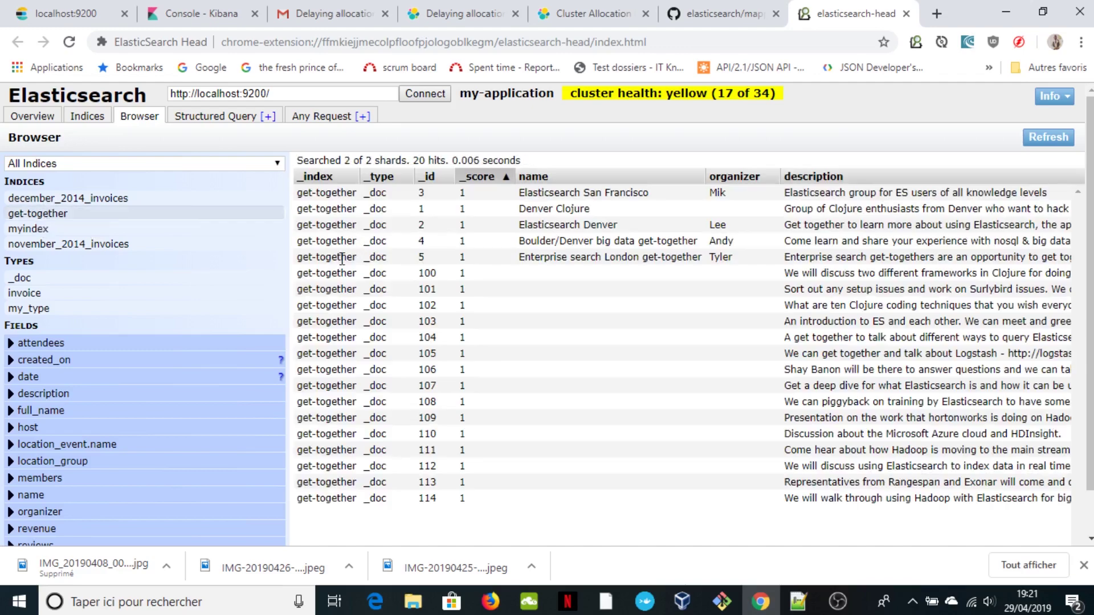
{"action": "left_click", "coordinate": [339, 258]}
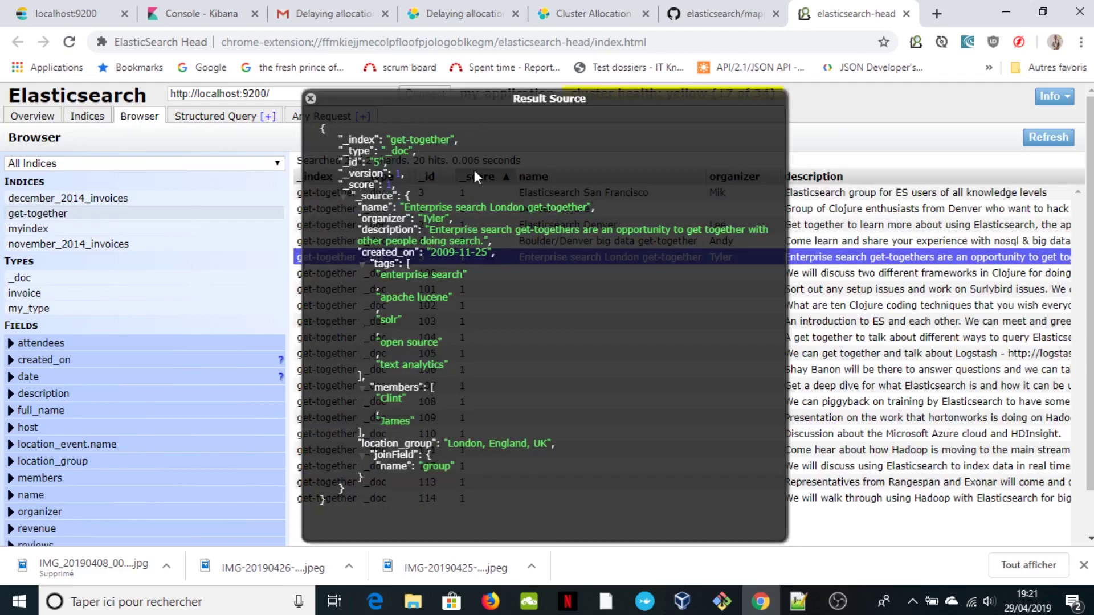
{"action": "left_click", "coordinate": [311, 100]}
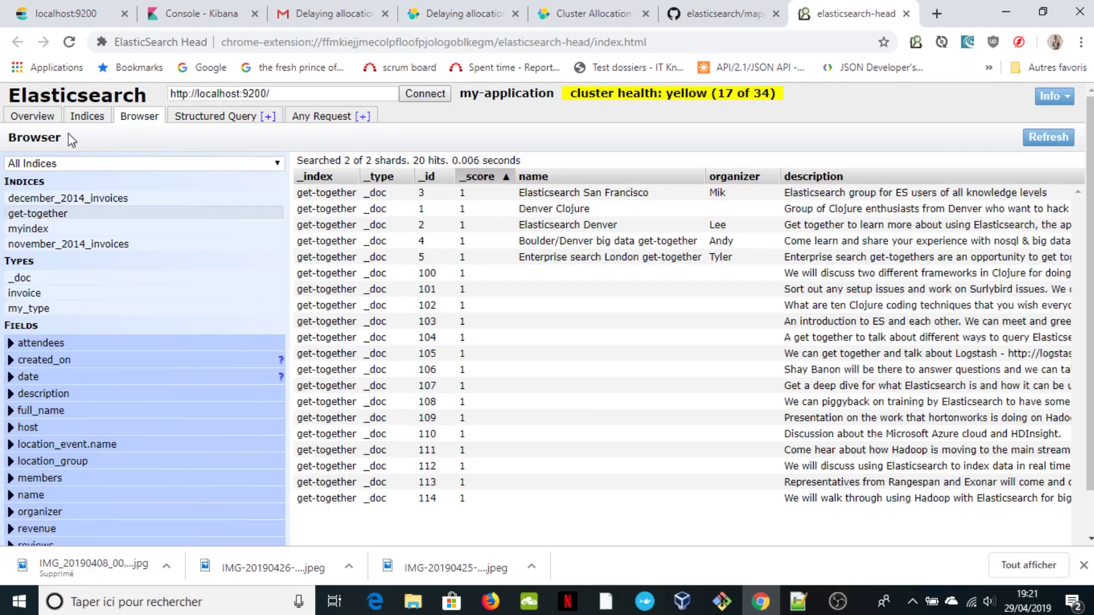
{"action": "left_click", "coordinate": [34, 120]}
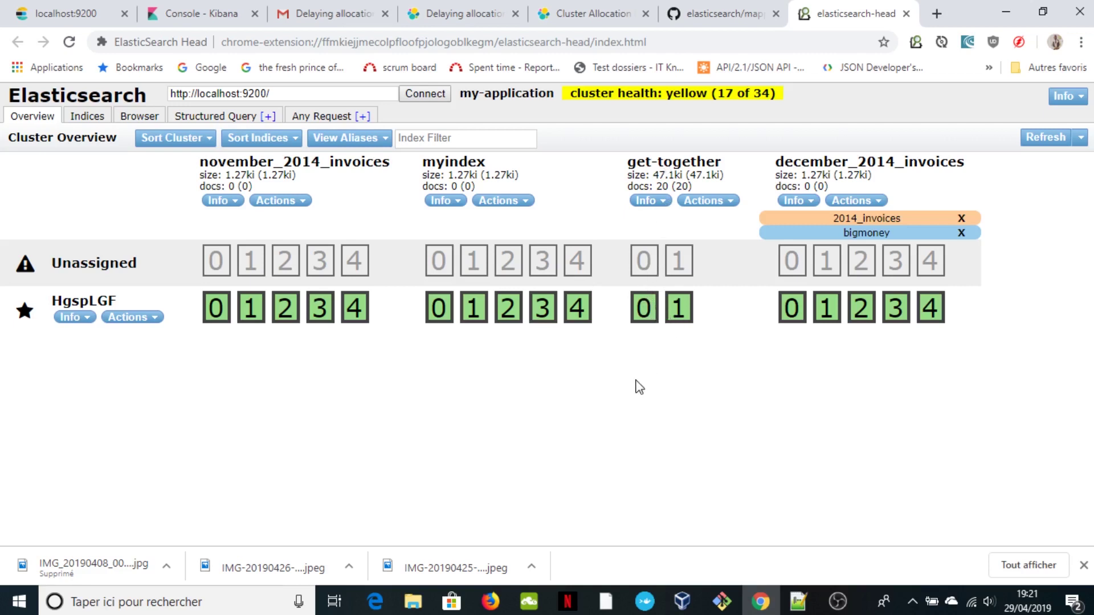
View mapping.json in the GitHub elasticsearch repository and highlight its number_of_shards line.
{"action": "left_click", "coordinate": [727, 14]}
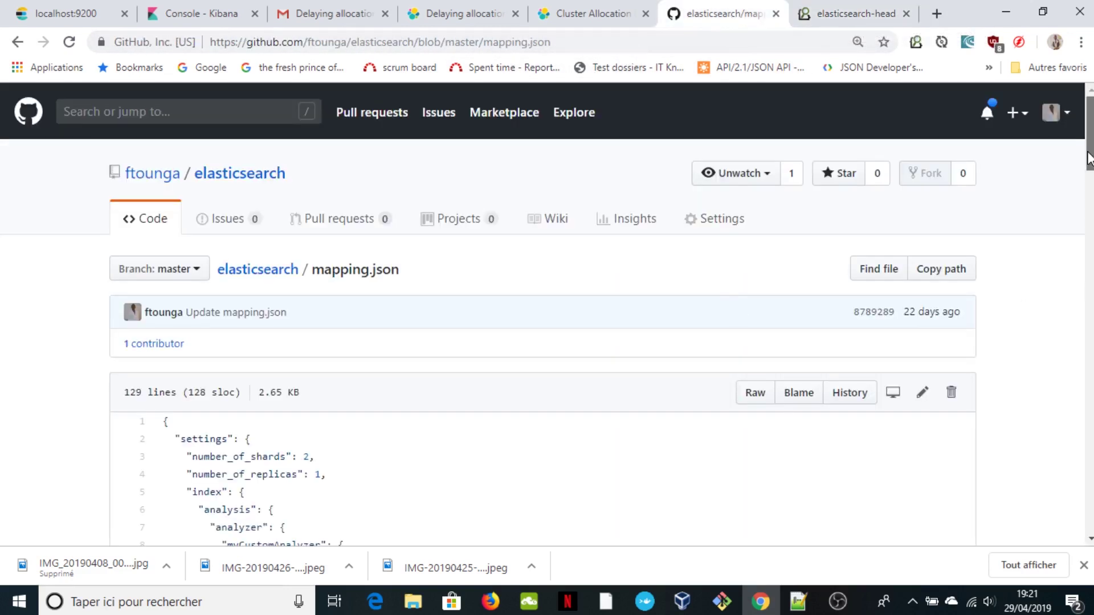
{"action": "left_click_drag", "start_coordinate": [1088, 160], "coordinate": [1085, 199]}
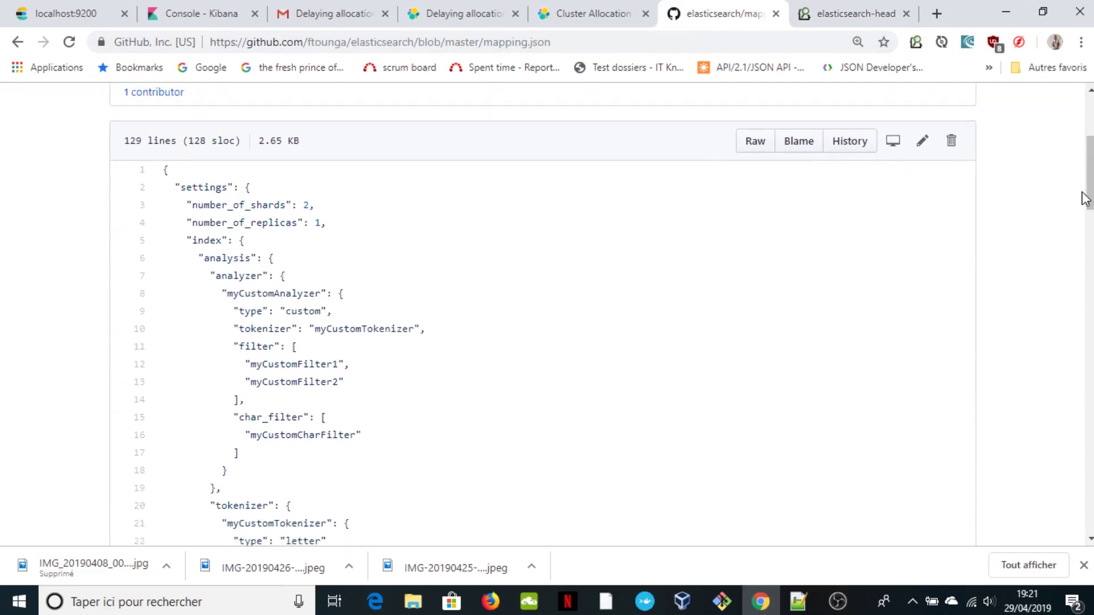
{"action": "triple_click", "coordinate": [266, 209]}
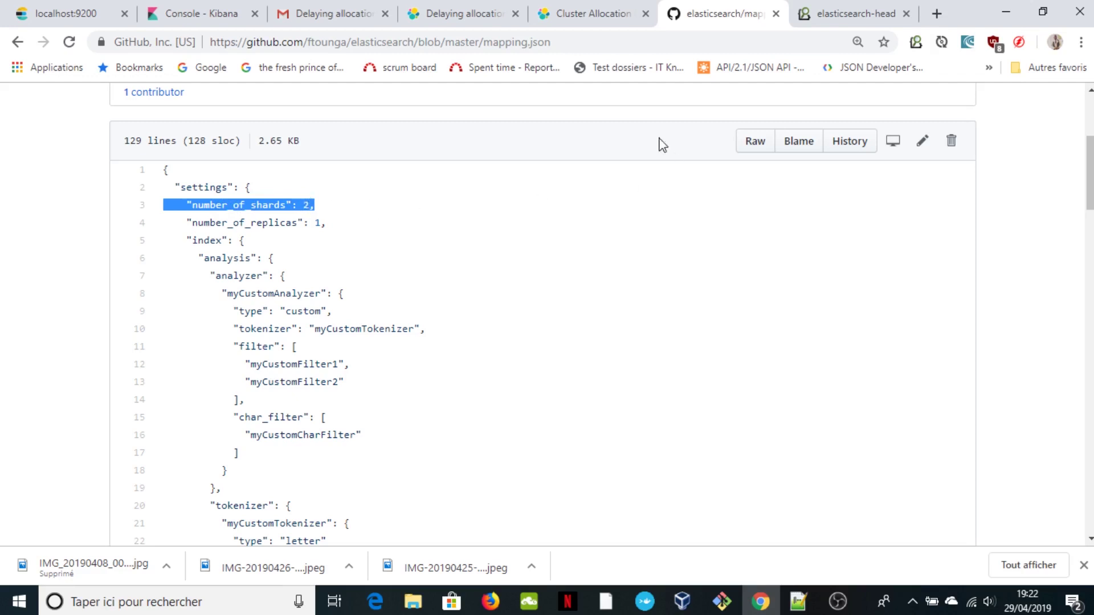
Switch to Notepad++, delete the number_of_shards line from the settings in mapping.json, and save the file.
{"action": "left_click", "coordinate": [798, 601]}
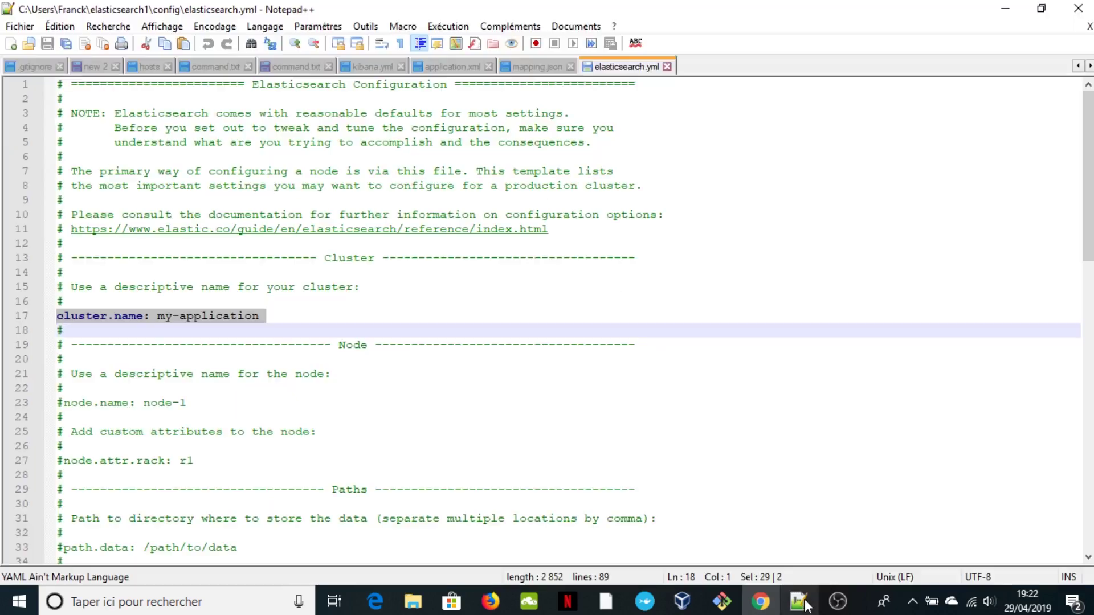
{"action": "left_click", "coordinate": [529, 68]}
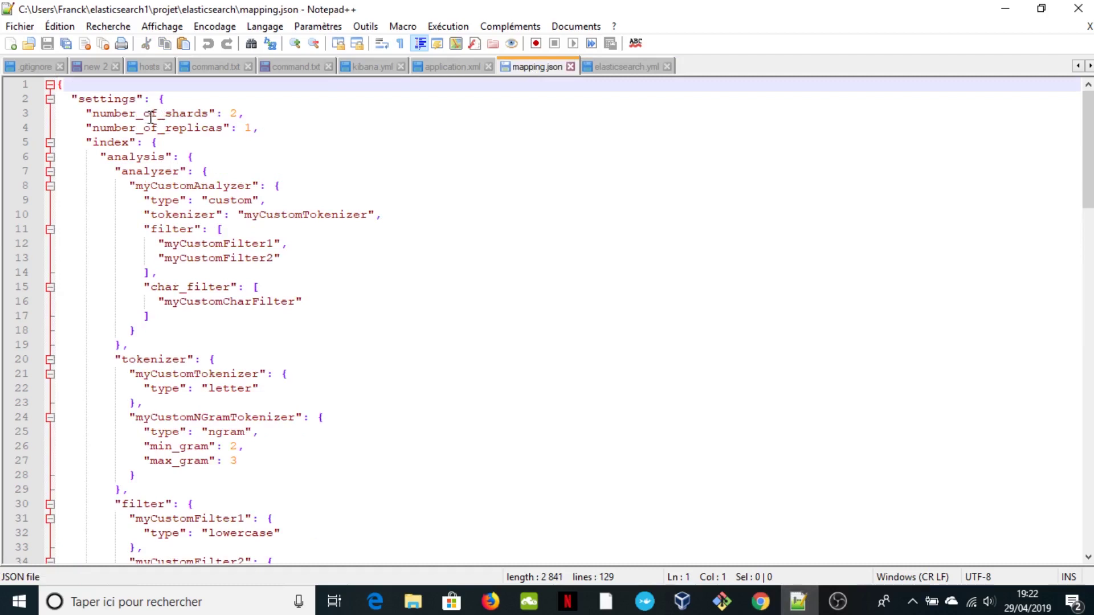
{"action": "left_click", "coordinate": [152, 114]}
{"action": "triple_click", "coordinate": [152, 114]}
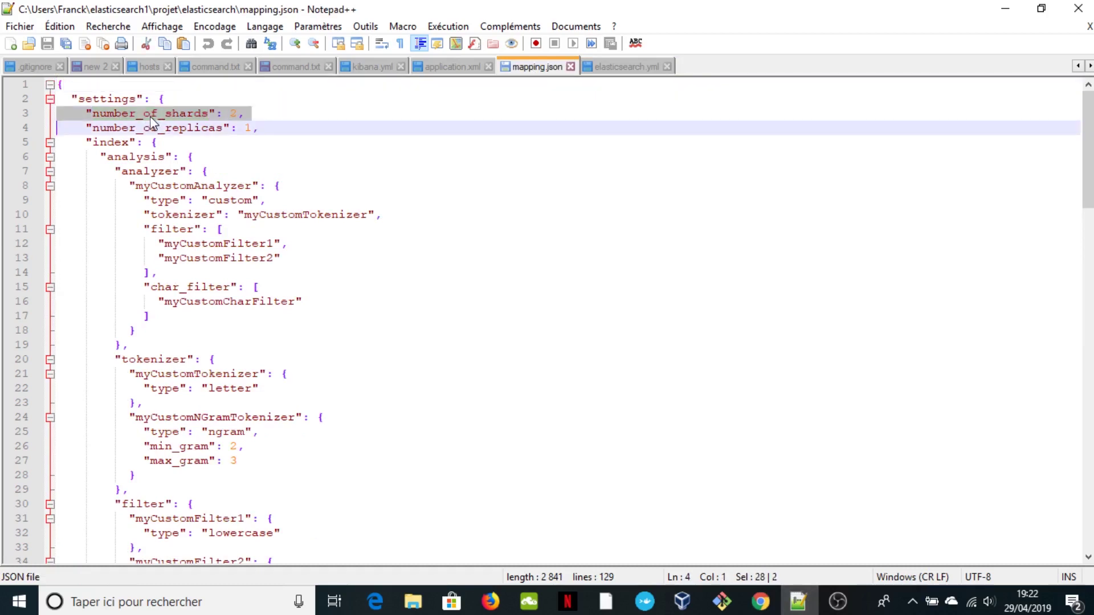
{"action": "key", "text": "Delete"}
{"action": "left_click", "coordinate": [333, 128]}
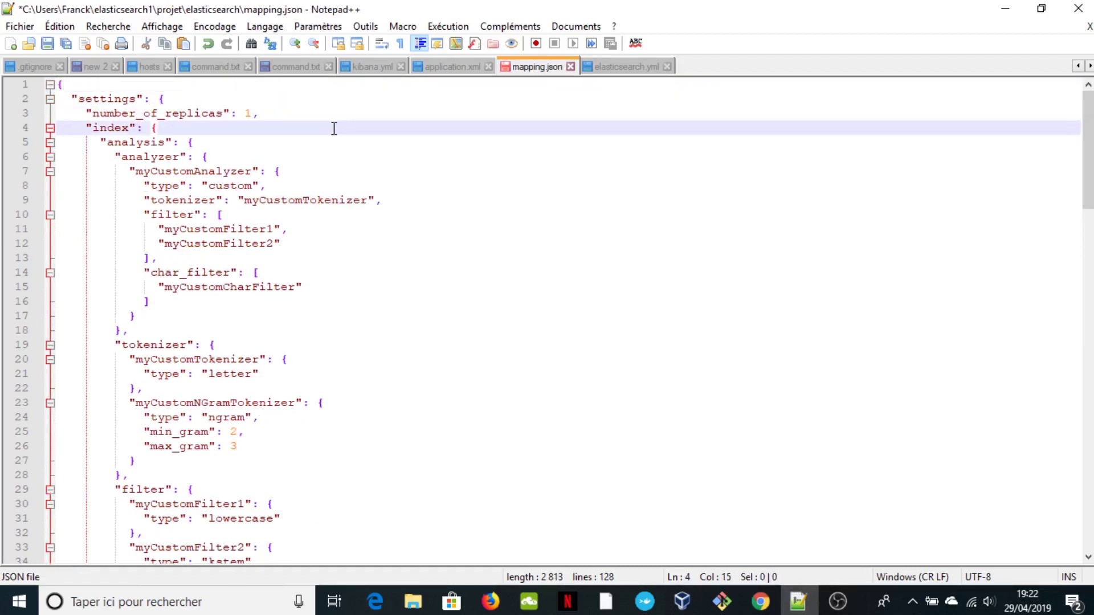
{"action": "key", "text": "ctrl+s"}
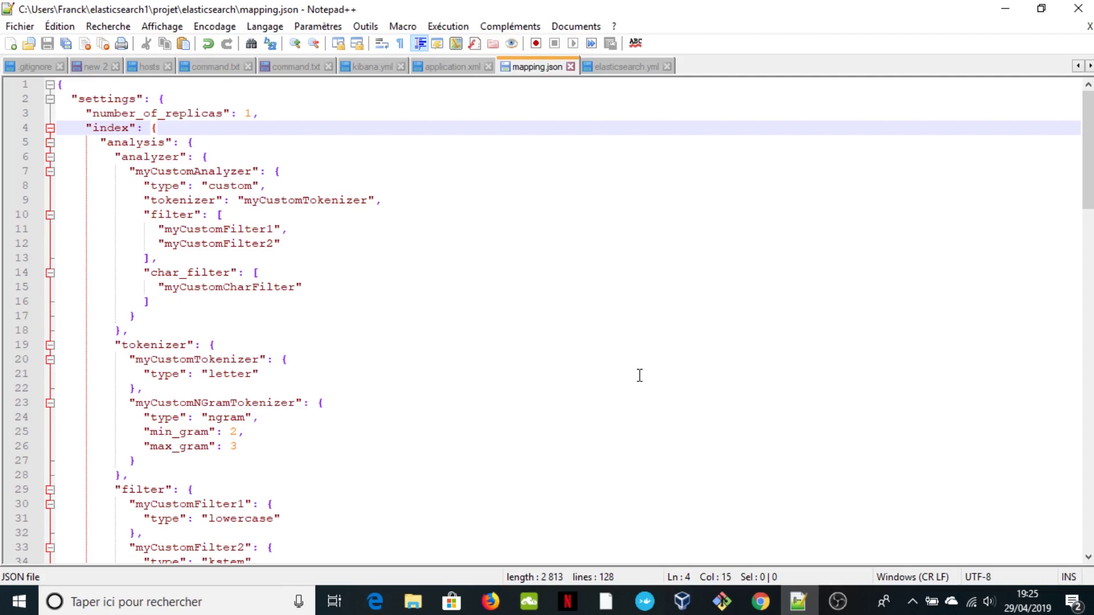
Switch to the Git Bash window in the projet/elasticsearch folder and rerun ./populate.sh.
{"action": "left_click", "coordinate": [722, 601]}
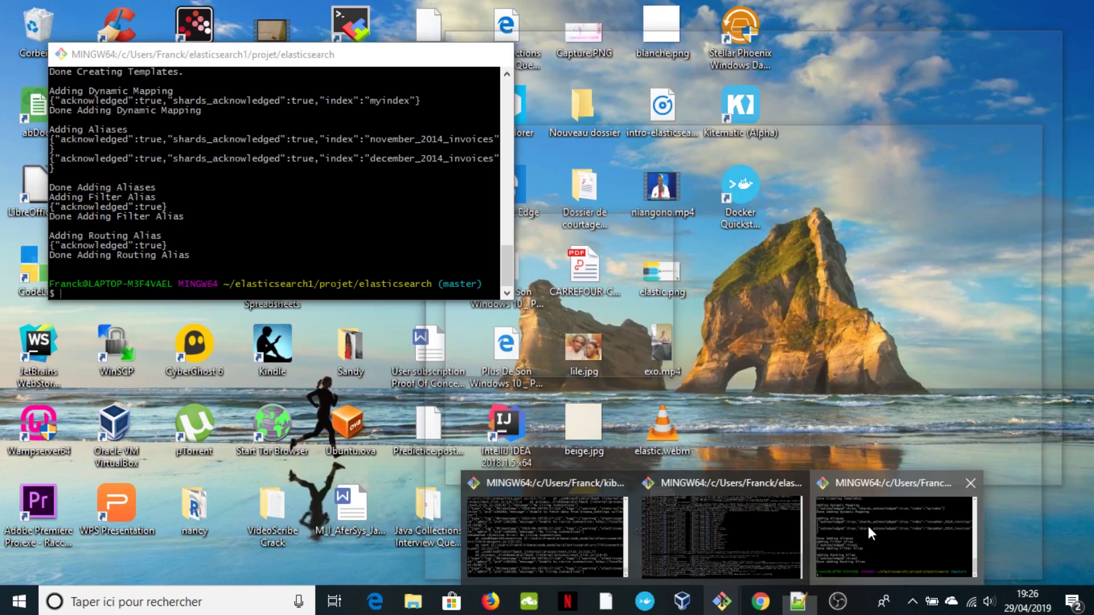
{"action": "left_click", "coordinate": [867, 525]}
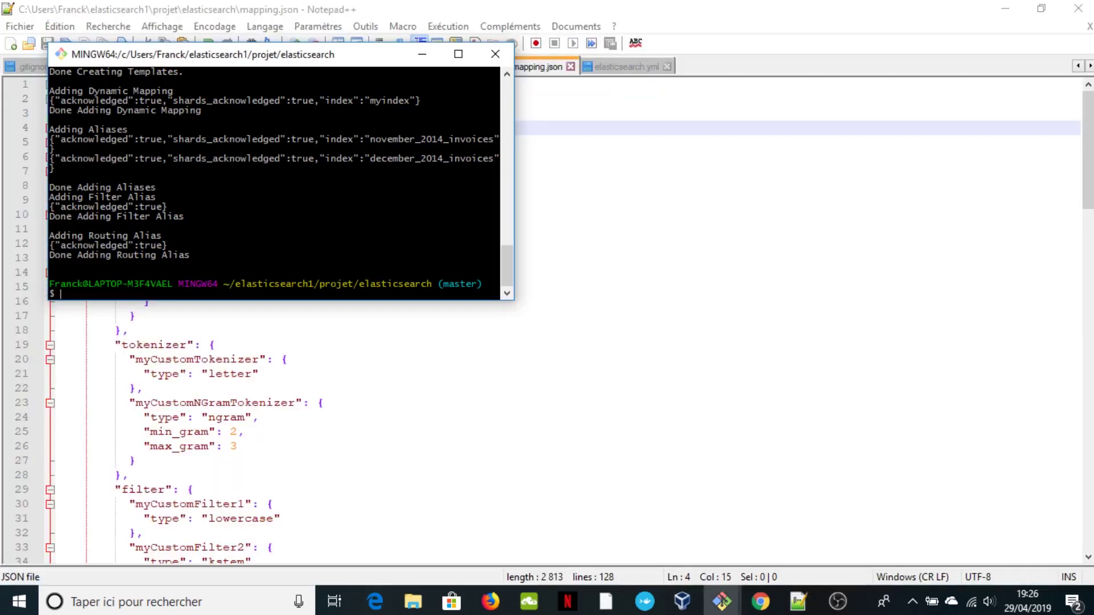
{"action": "key", "text": "Up"}
{"action": "key", "text": "Return"}
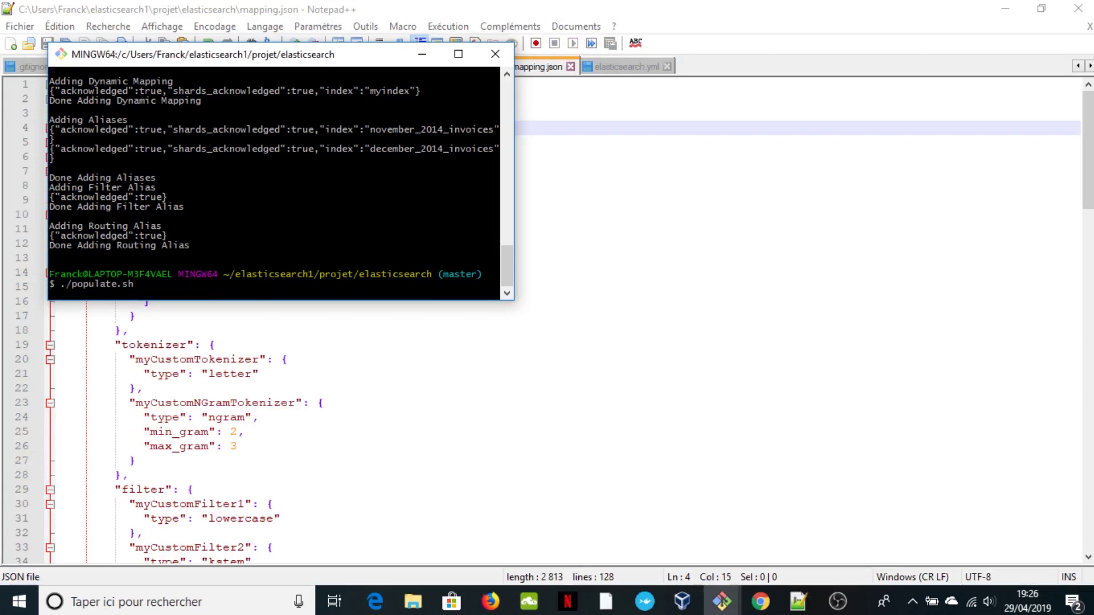
Confirm the re-indexing run of ./populate.sh, then switch to Chrome and refresh the cluster overview in ElasticSearch Head.
{"action": "key", "text": "Return"}
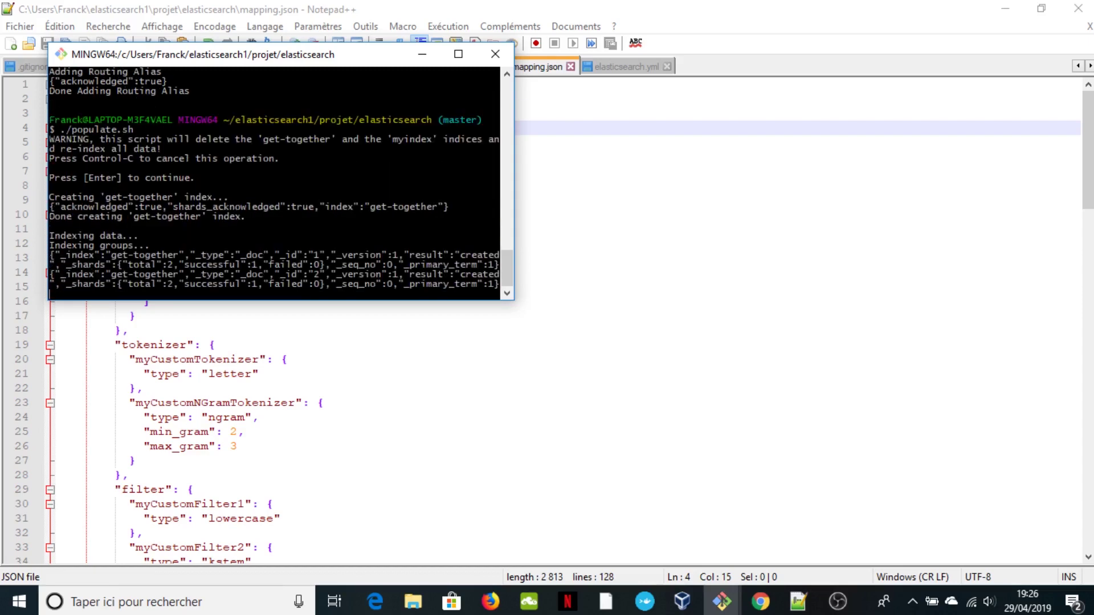
{"action": "left_click", "coordinate": [761, 601]}
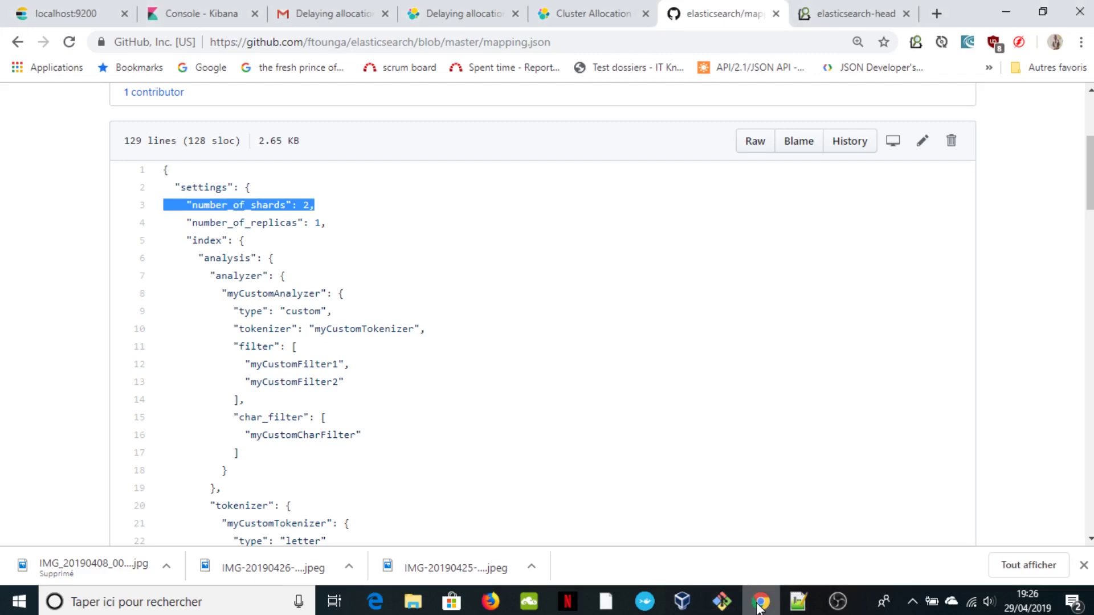
{"action": "left_click", "coordinate": [836, 13]}
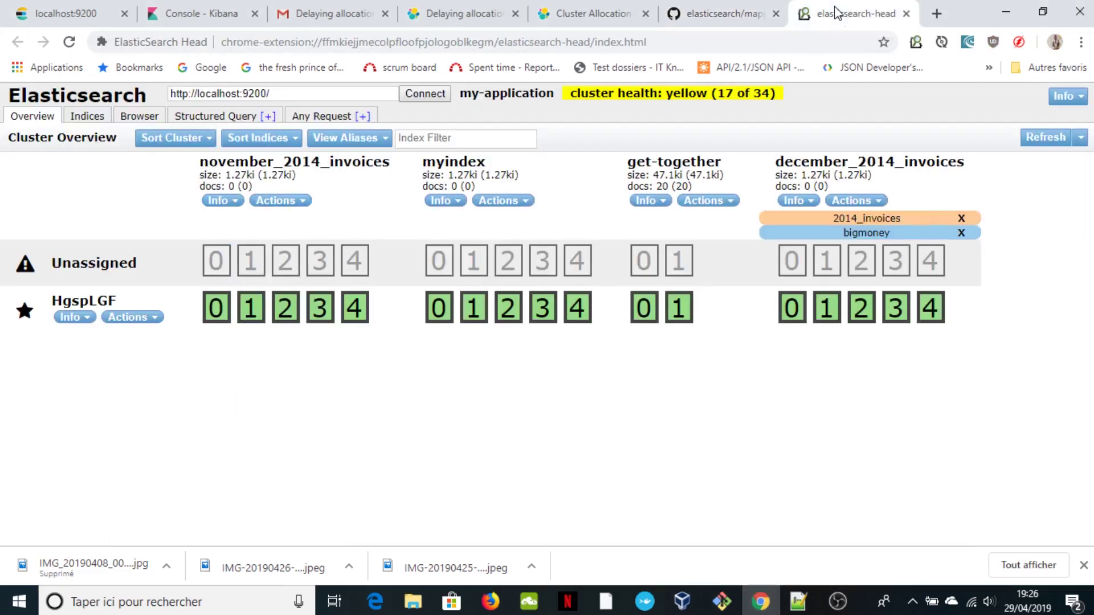
{"action": "left_click", "coordinate": [1039, 150]}
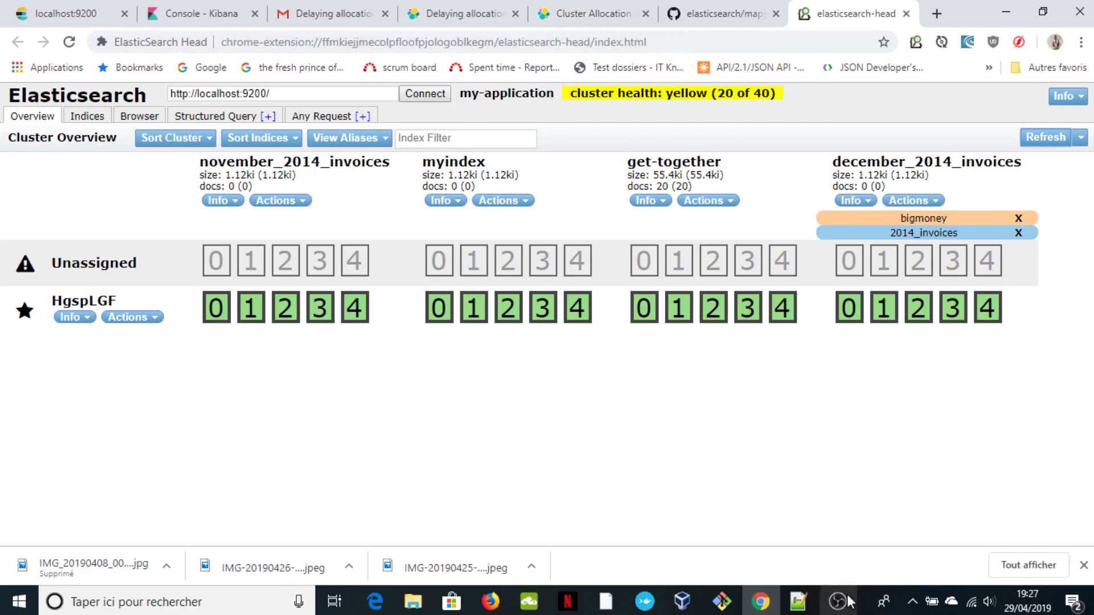
Open a Git Bash window in the elasticsearch1 folder and try to start a second node with bin/elasticsearch.bat.
{"action": "left_click", "coordinate": [798, 602]}
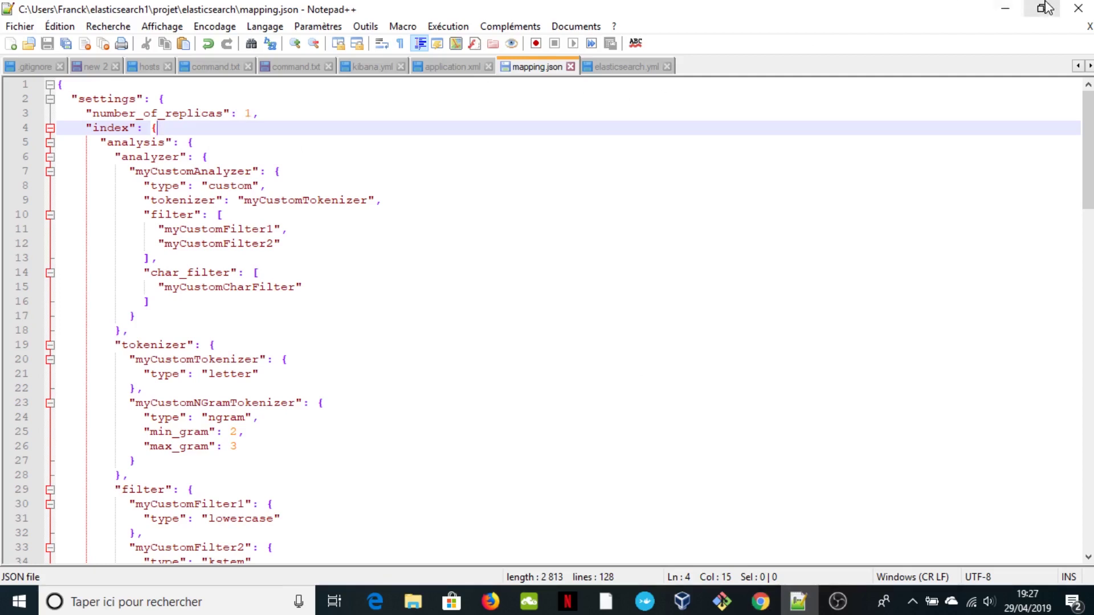
{"action": "left_click", "coordinate": [1005, 9]}
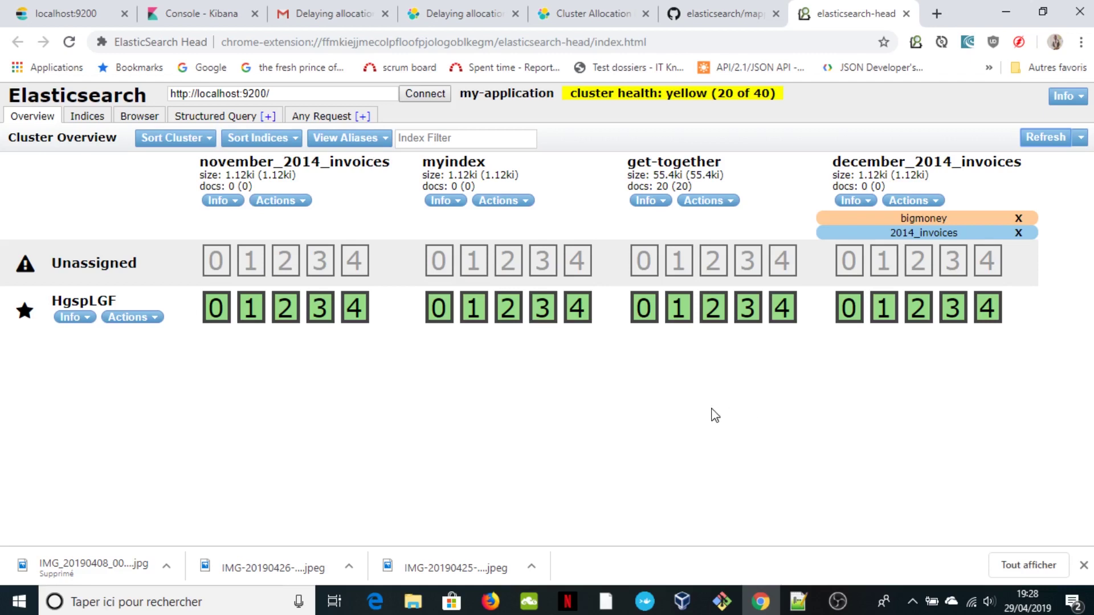
{"action": "mouse_move", "coordinate": [414, 610]}
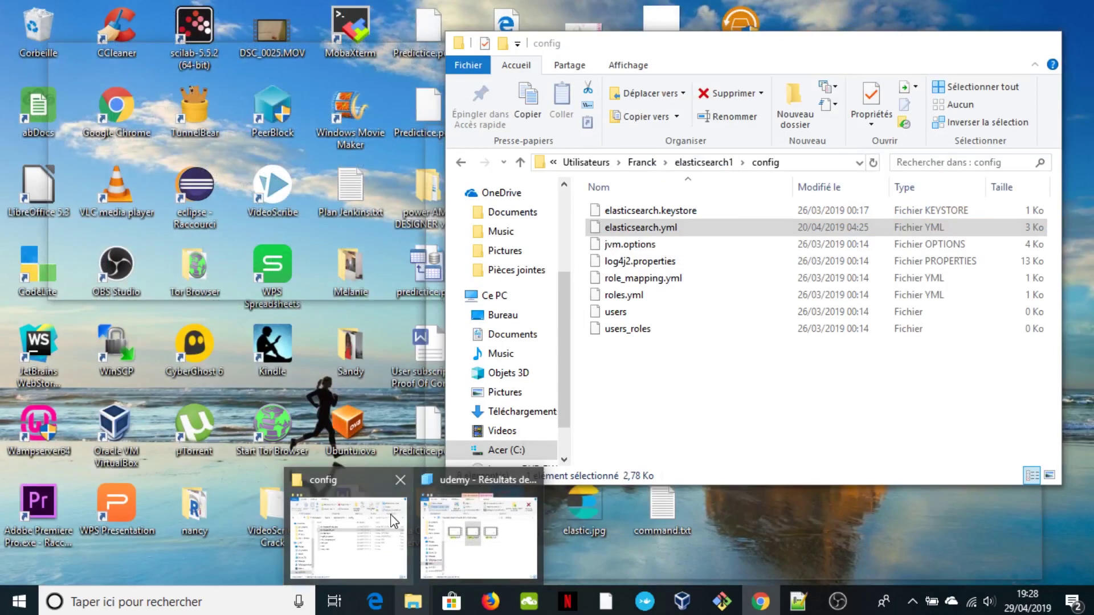
{"action": "left_click", "coordinate": [398, 512]}
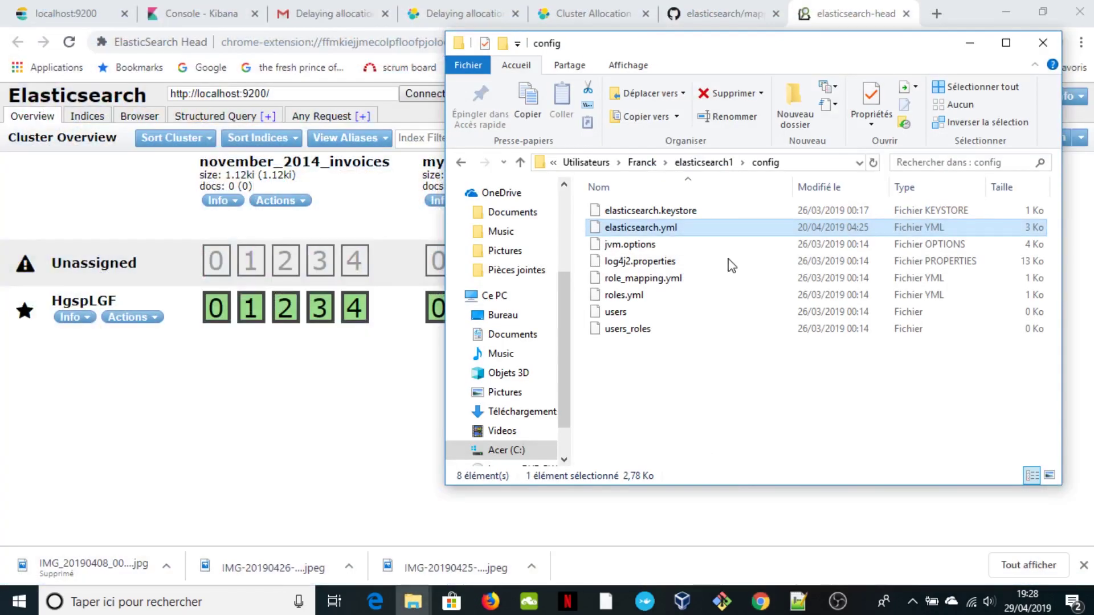
{"action": "left_click", "coordinate": [712, 164]}
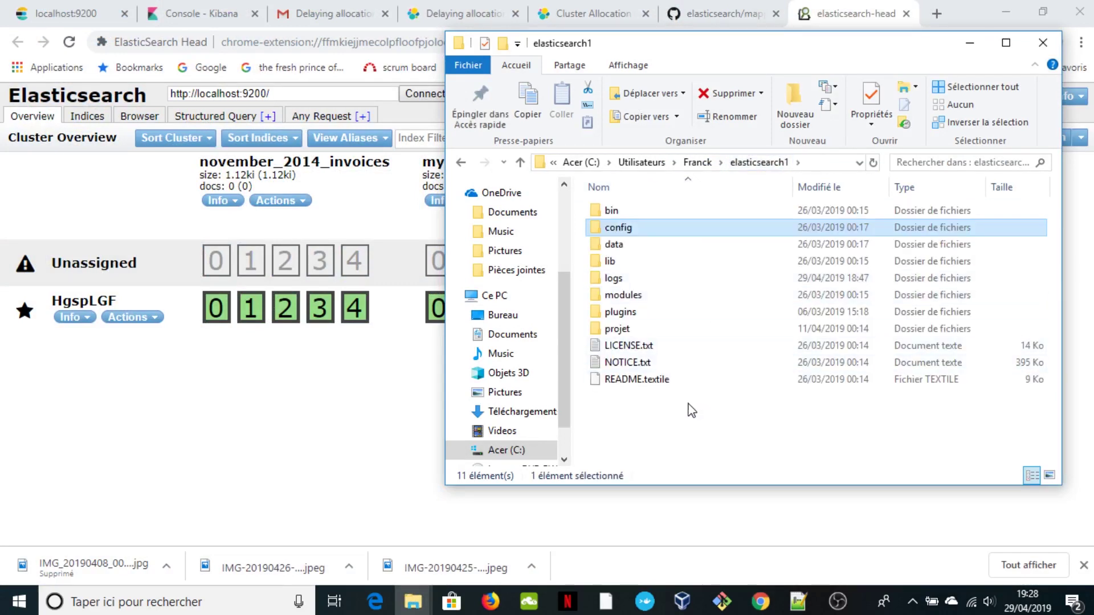
{"action": "right_click", "coordinate": [652, 412]}
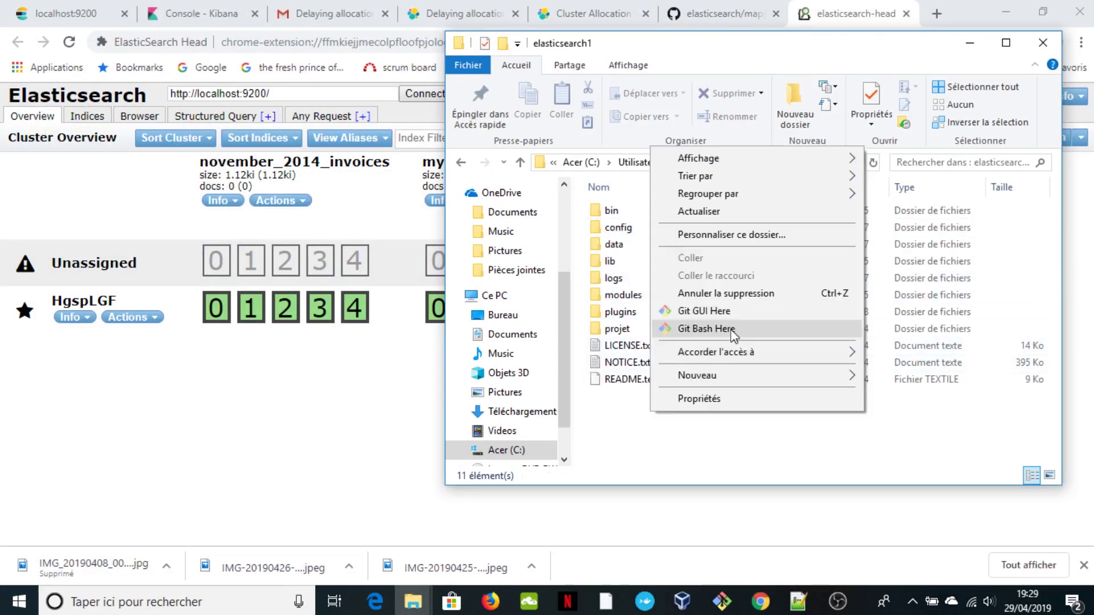
{"action": "left_click", "coordinate": [731, 328]}
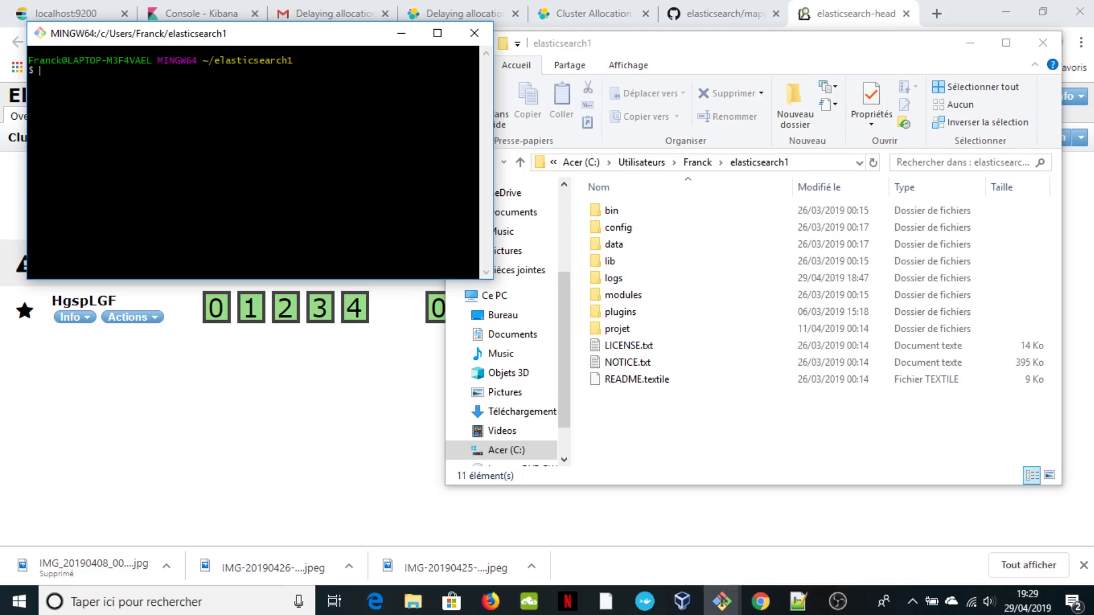
{"action": "key", "text": "Up"}
{"action": "key", "text": "Return"}
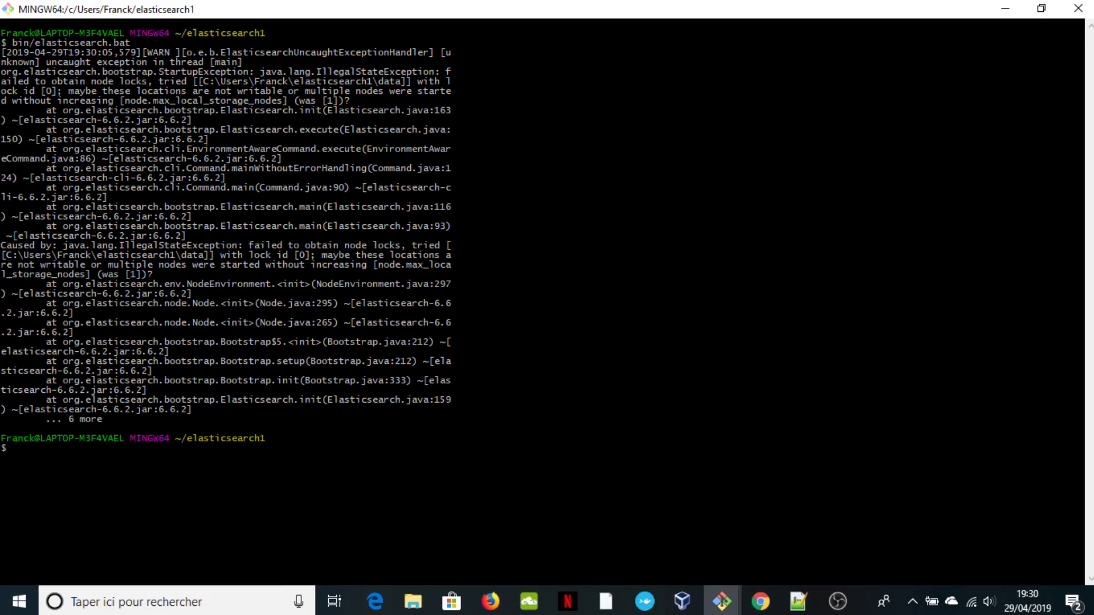
Switch to the elasticsearch1 folder in File Explorer and examine its data folder.
{"action": "mouse_move", "coordinate": [418, 601]}
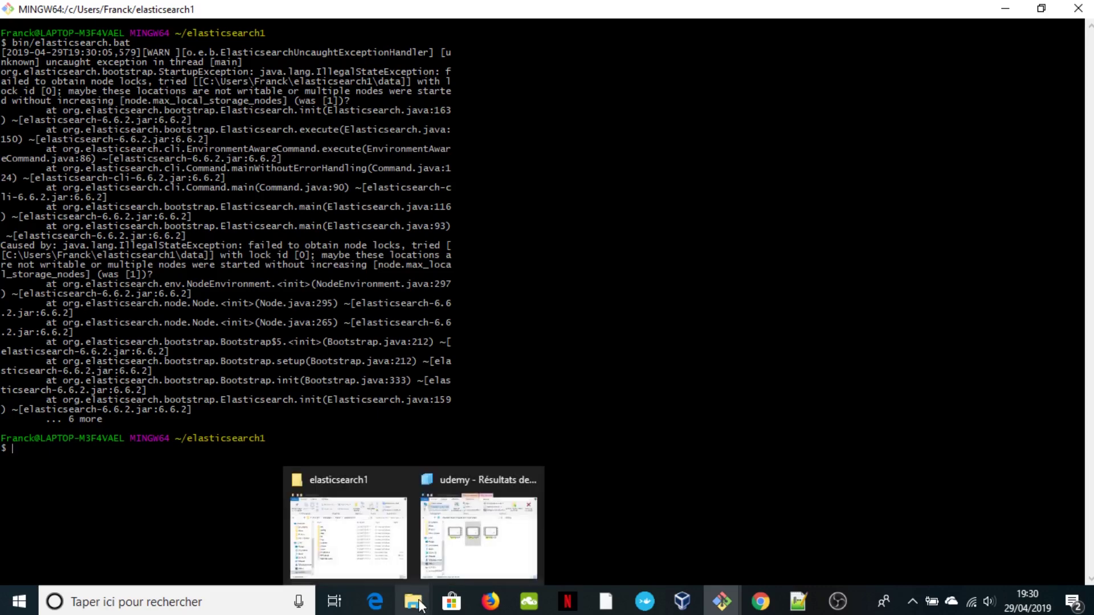
{"action": "left_click", "coordinate": [330, 522]}
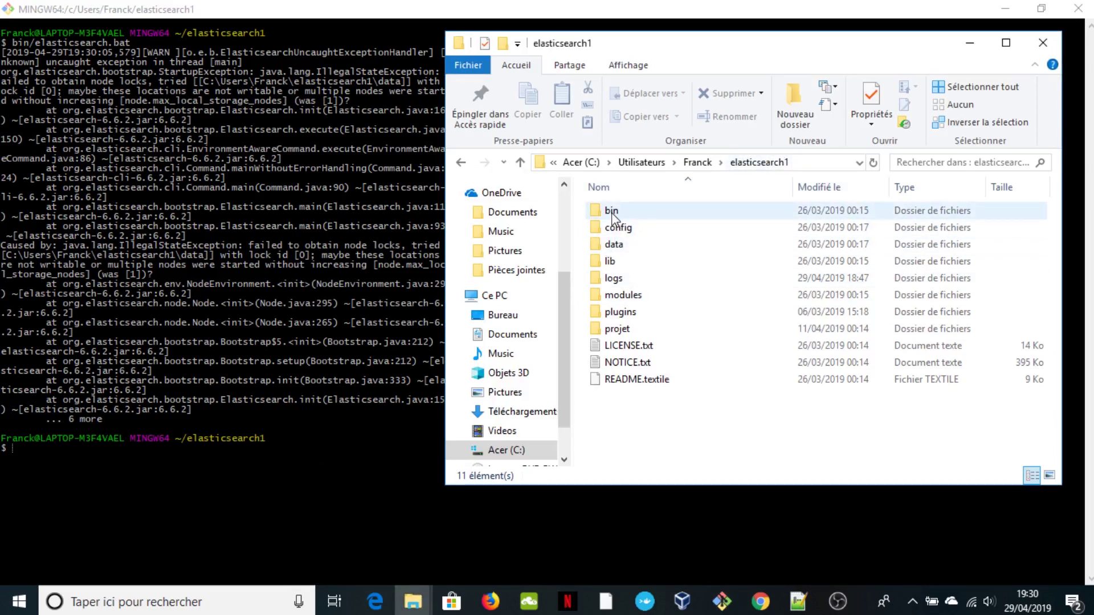
{"action": "left_click", "coordinate": [616, 244]}
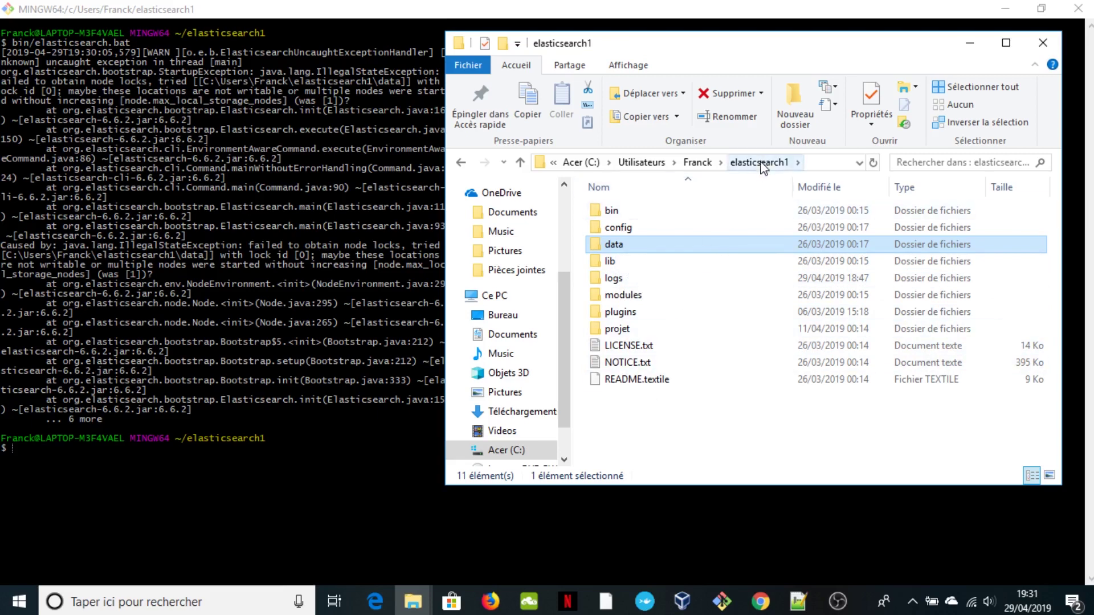
{"action": "mouse_move", "coordinate": [688, 251]}
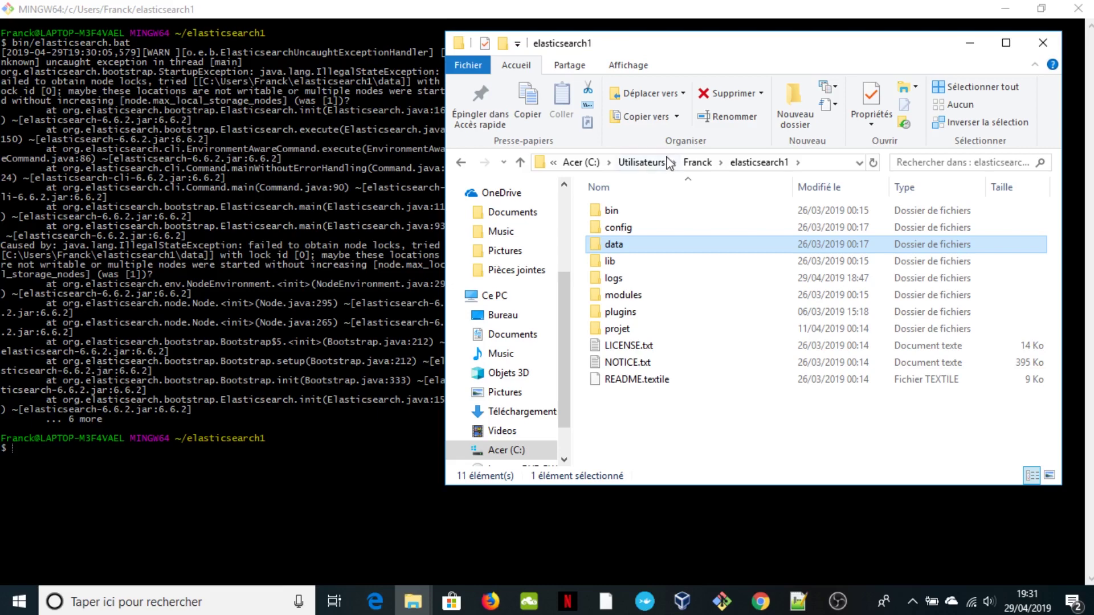
Inspect the data folder inside the elasticsearch2 folder, then return to the parent user folder.
{"action": "left_click", "coordinate": [698, 162]}
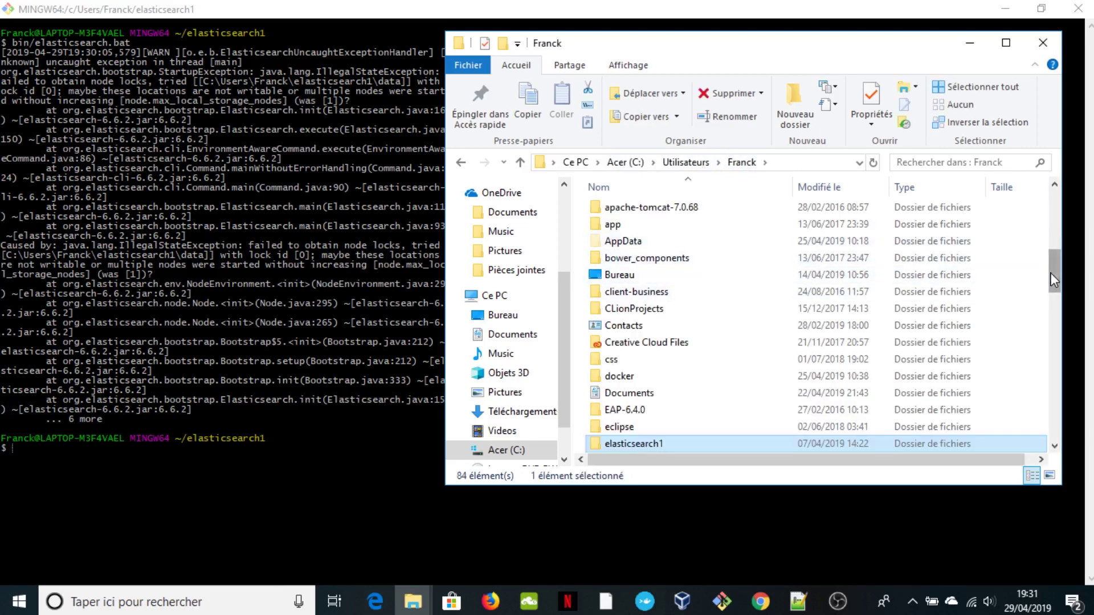
{"action": "left_click_drag", "start_coordinate": [1051, 272], "coordinate": [1047, 305]}
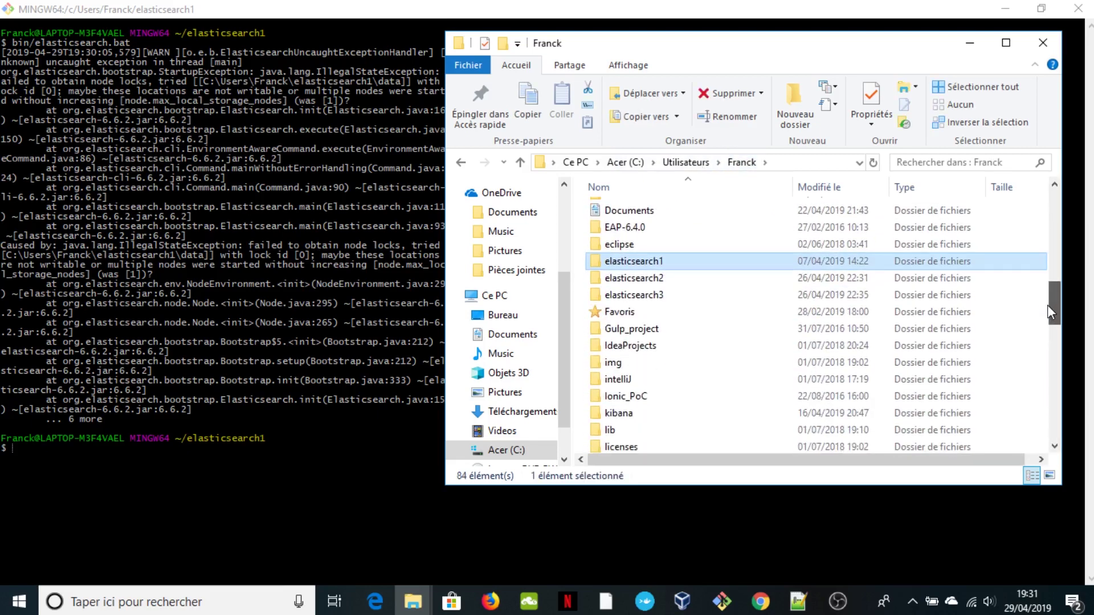
{"action": "double_click", "coordinate": [654, 278]}
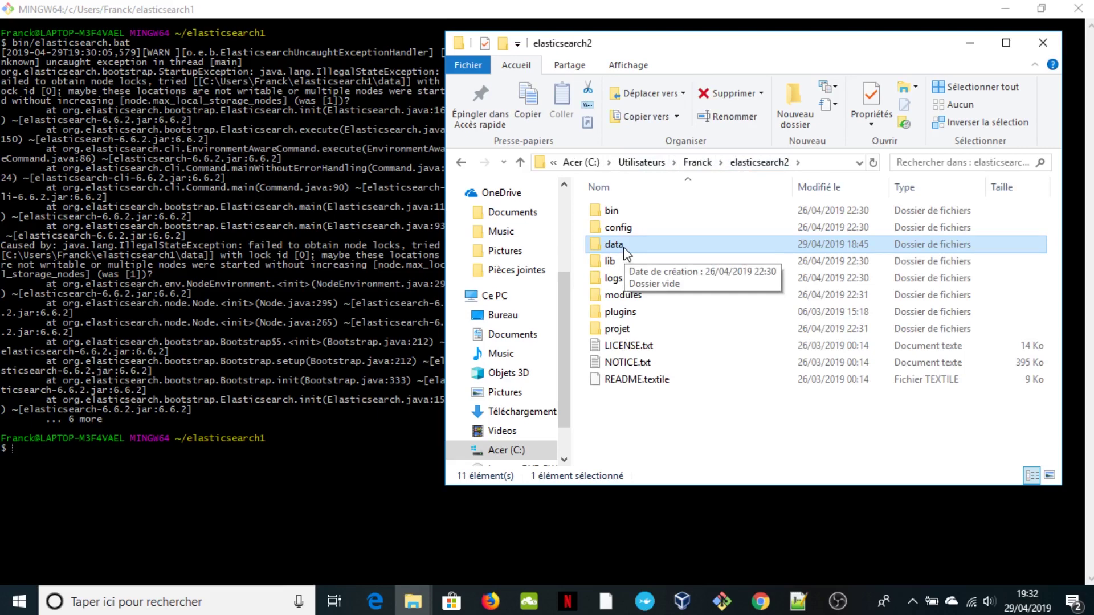
{"action": "double_click", "coordinate": [625, 247]}
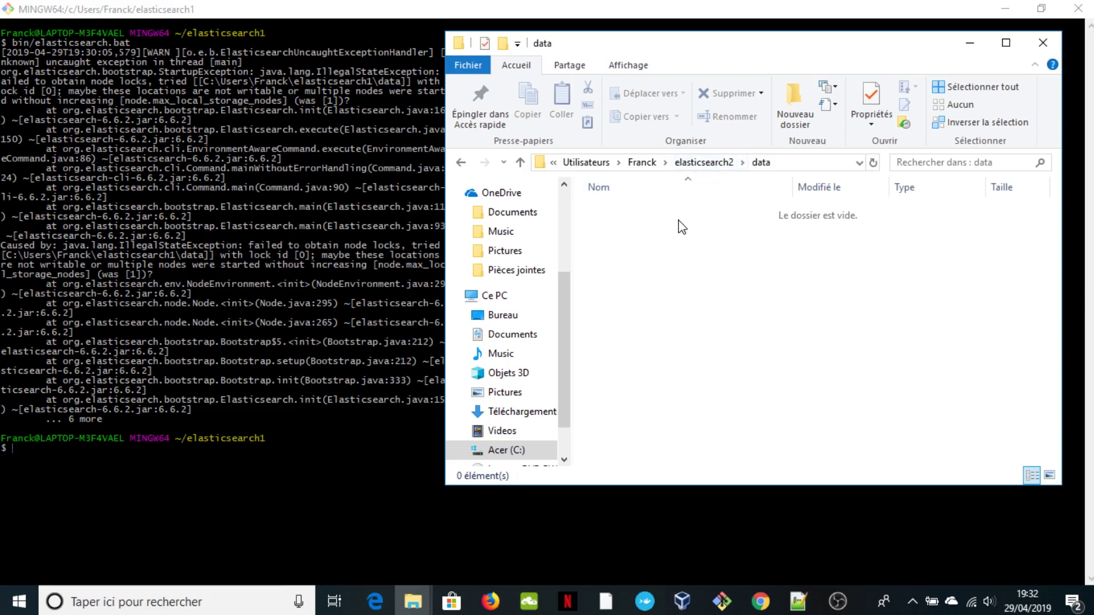
{"action": "left_click", "coordinate": [706, 167]}
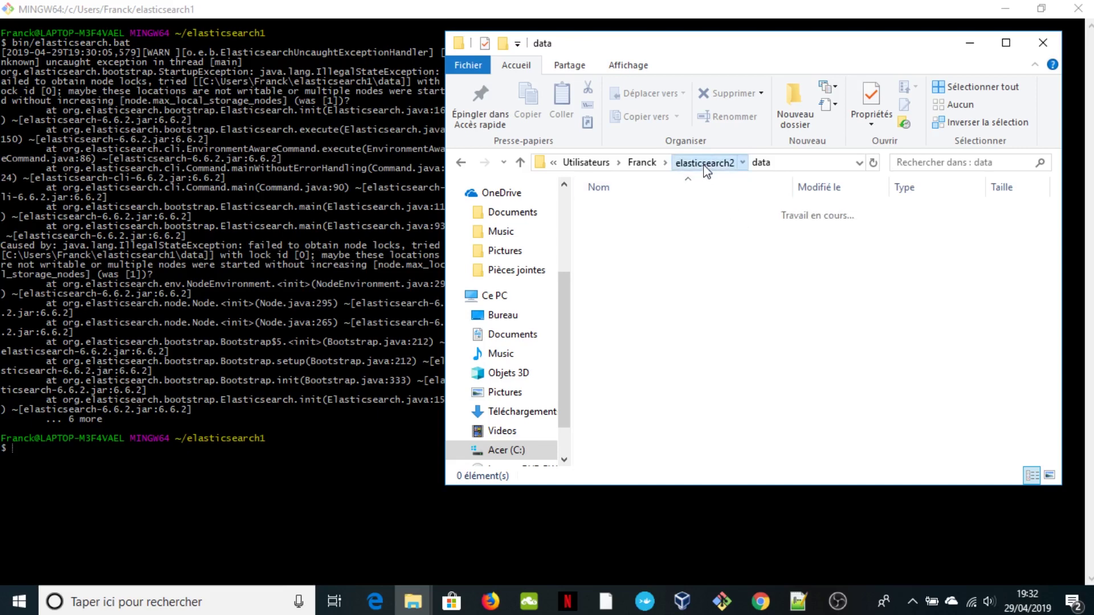
{"action": "left_click", "coordinate": [706, 167]}
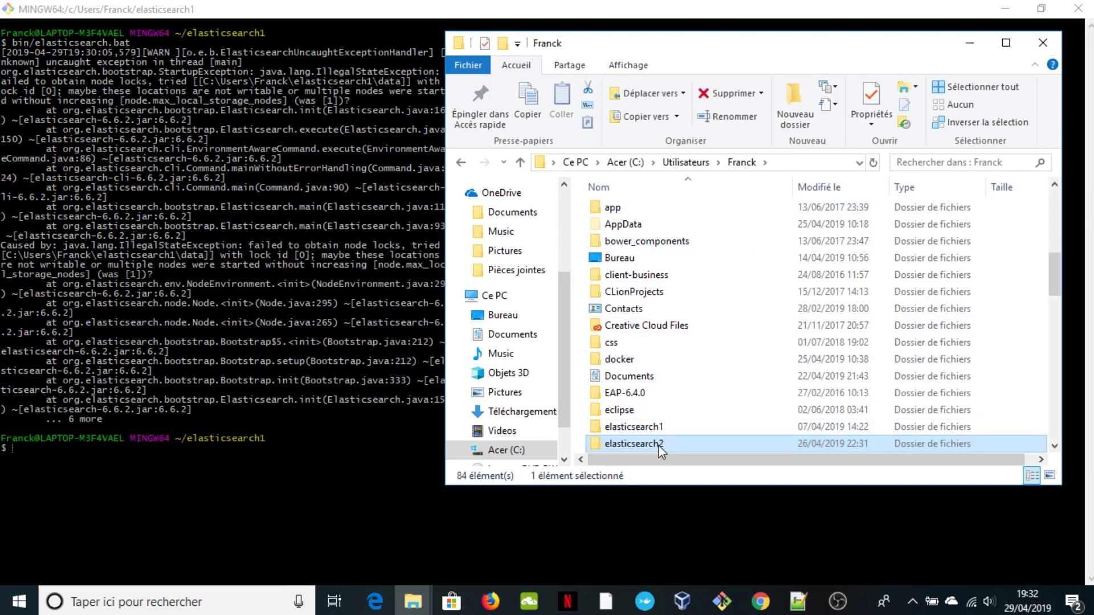
Switch to Git Bash, change to ../elasticsearch2, start the node with bin/elasticsearch.bat, and highlight its "starting ..." log line.
{"action": "key", "text": "alt+Tab"}
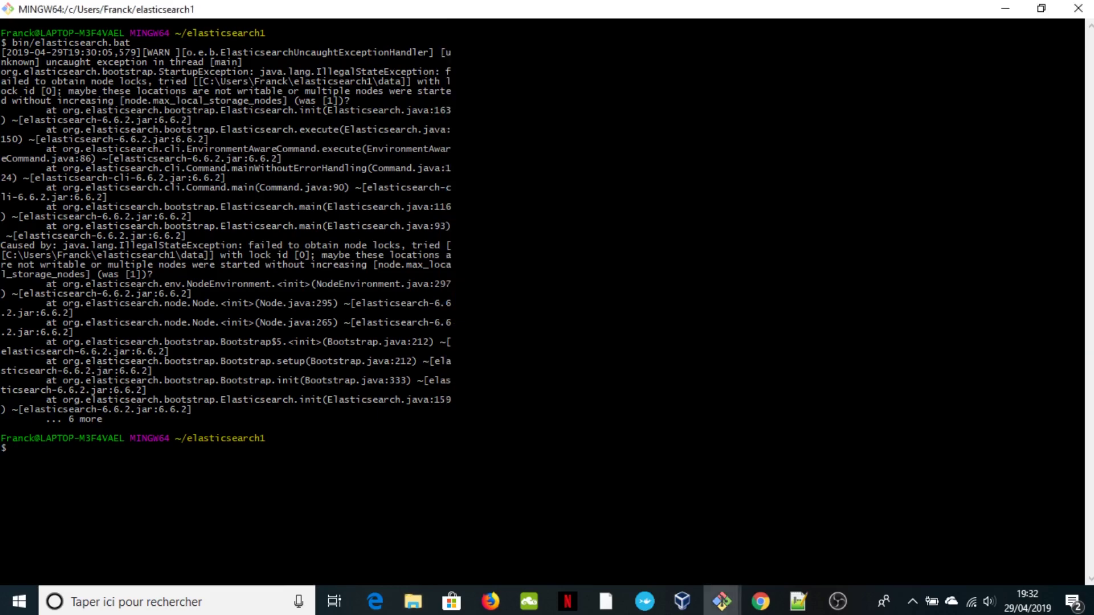
{"action": "type", "text": "cd ../elasticsearch"}
{"action": "key", "text": "Tab"}
{"action": "type", "text": "2"}
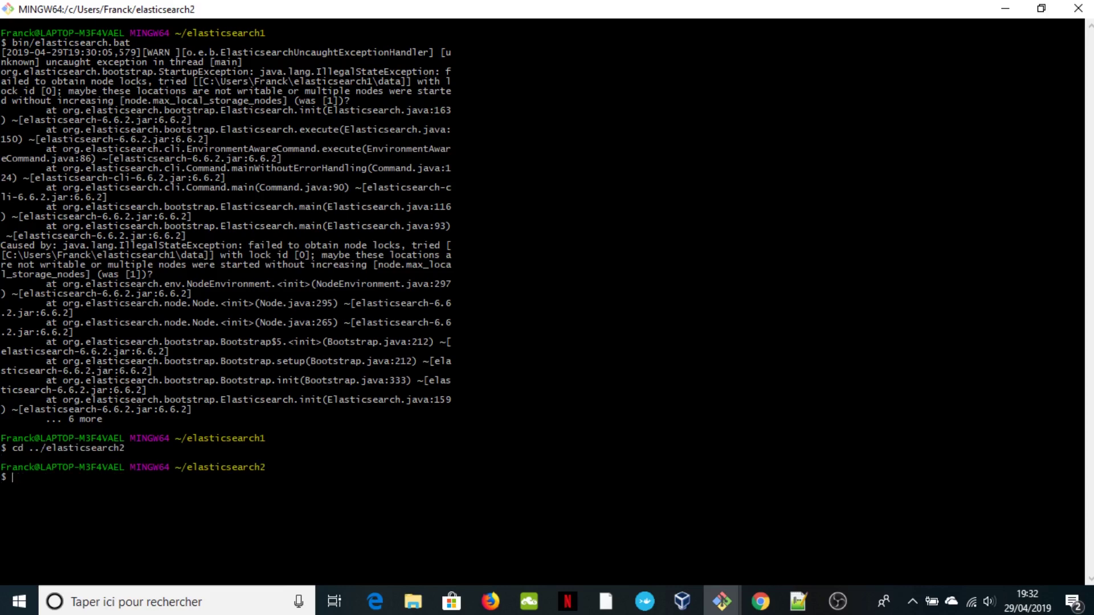
{"action": "key", "text": "Up"}
{"action": "key", "text": "Up"}
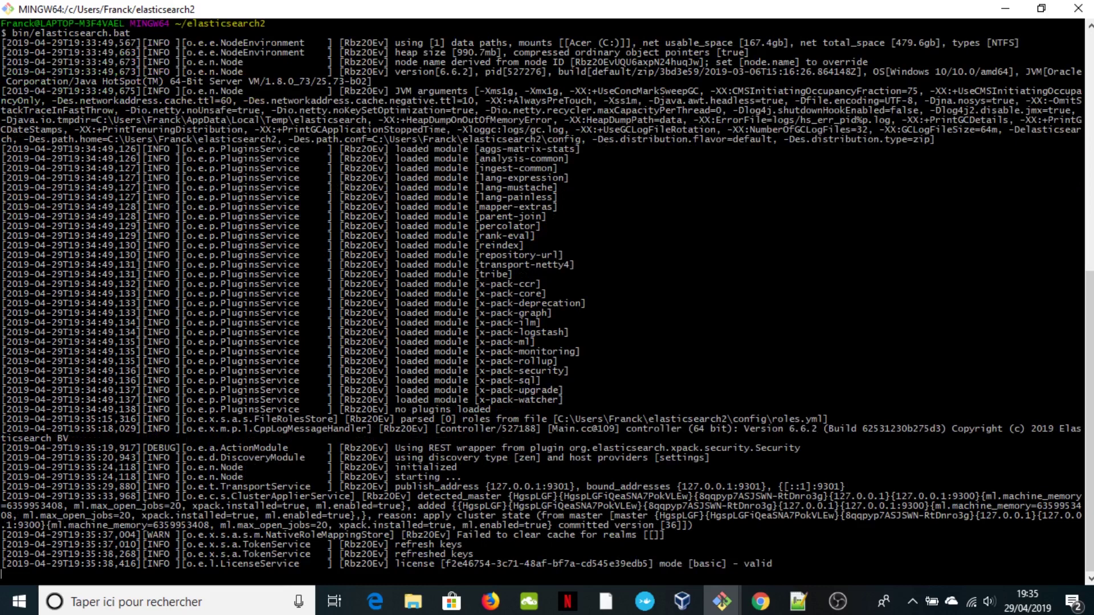
{"action": "triple_click", "coordinate": [408, 477]}
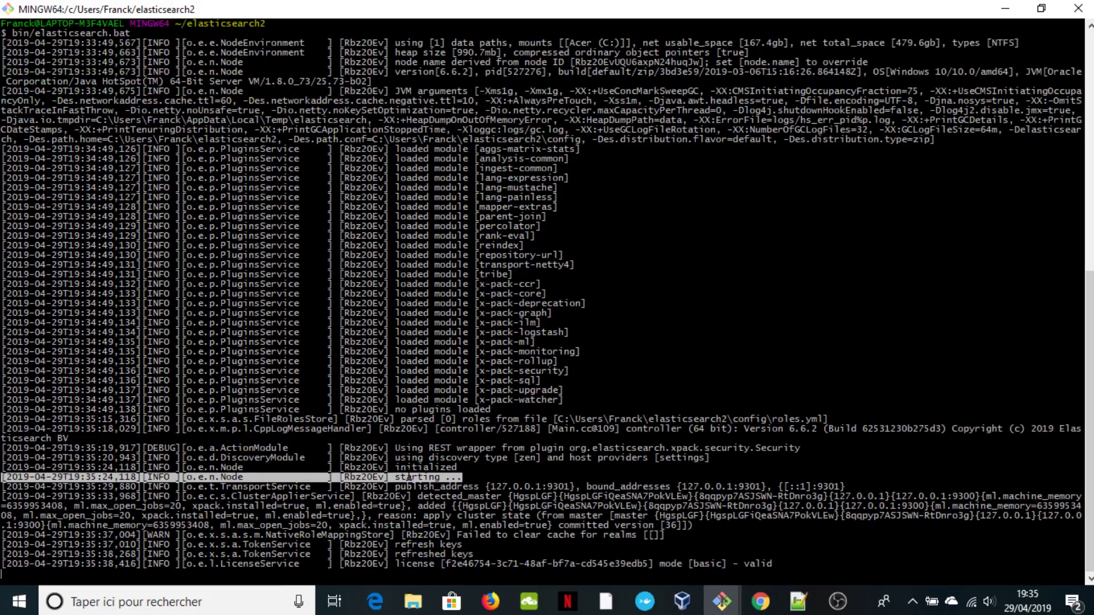
Open localhost:9201 in a new Chrome tab and highlight the node's name in the response.
{"action": "left_click", "coordinate": [760, 601]}
{"action": "left_click", "coordinate": [936, 14]}
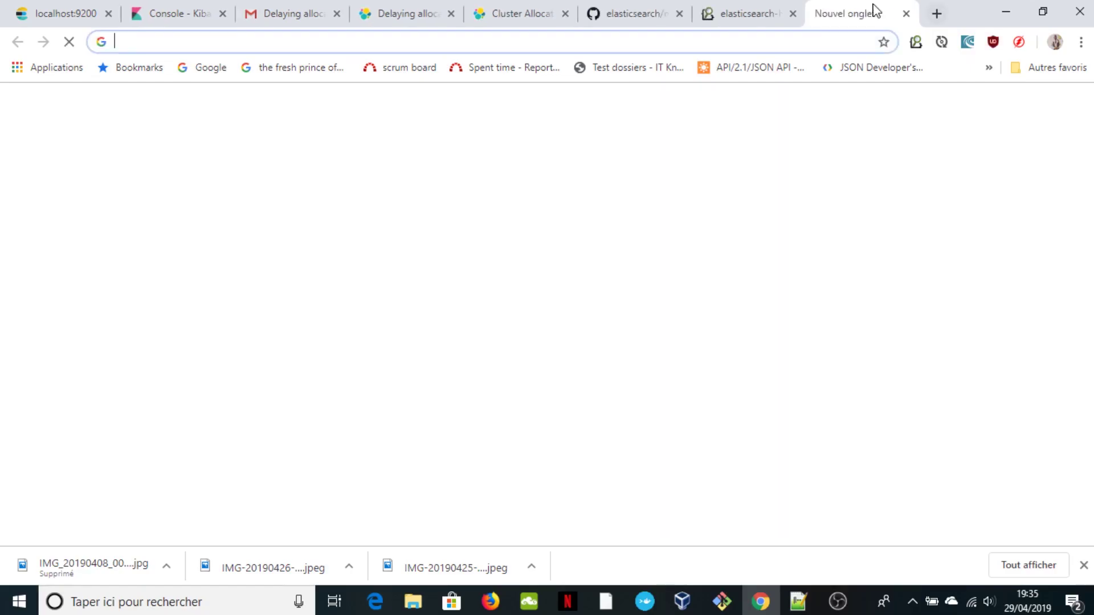
{"action": "type", "text": "localhost:5601"}
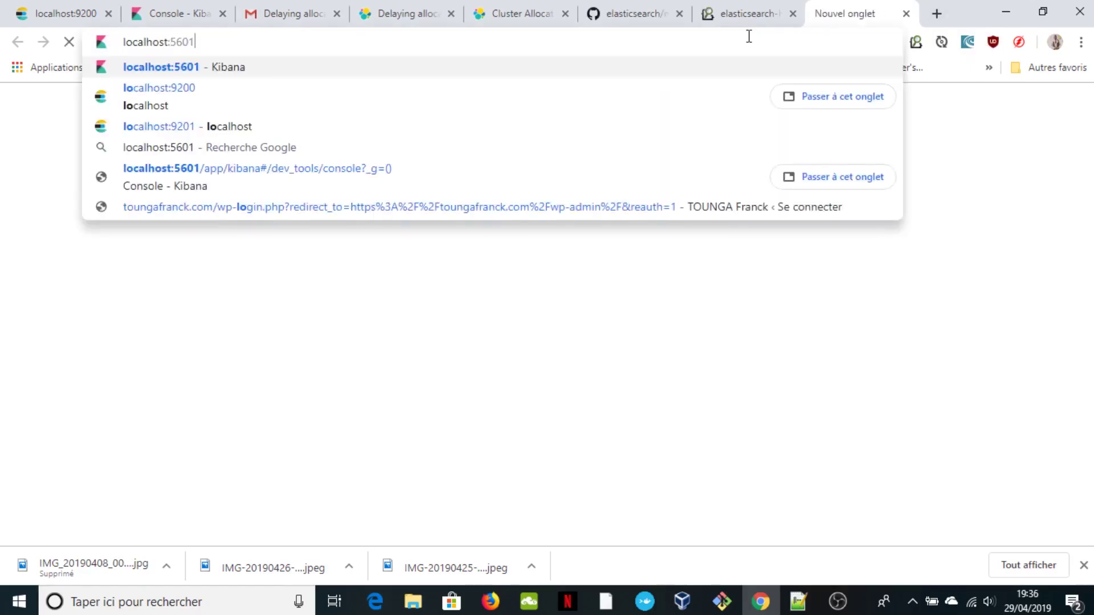
{"action": "key", "text": "BackSpace"}
{"action": "key", "text": "BackSpace"}
{"action": "key", "text": "BackSpace"}
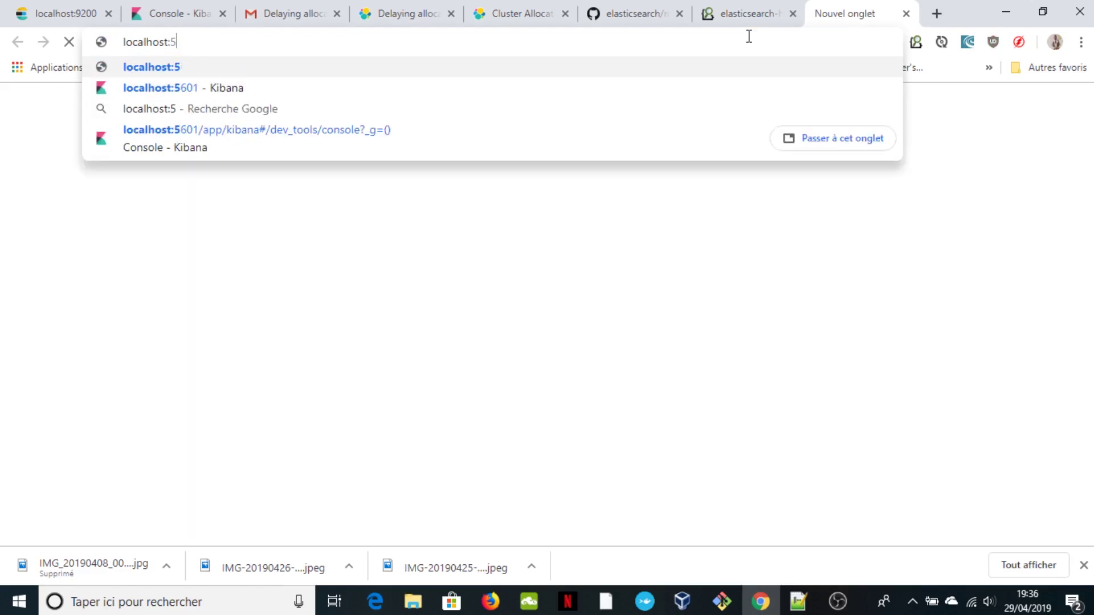
{"action": "key", "text": "BackSpace"}
{"action": "type", "text": "92"}
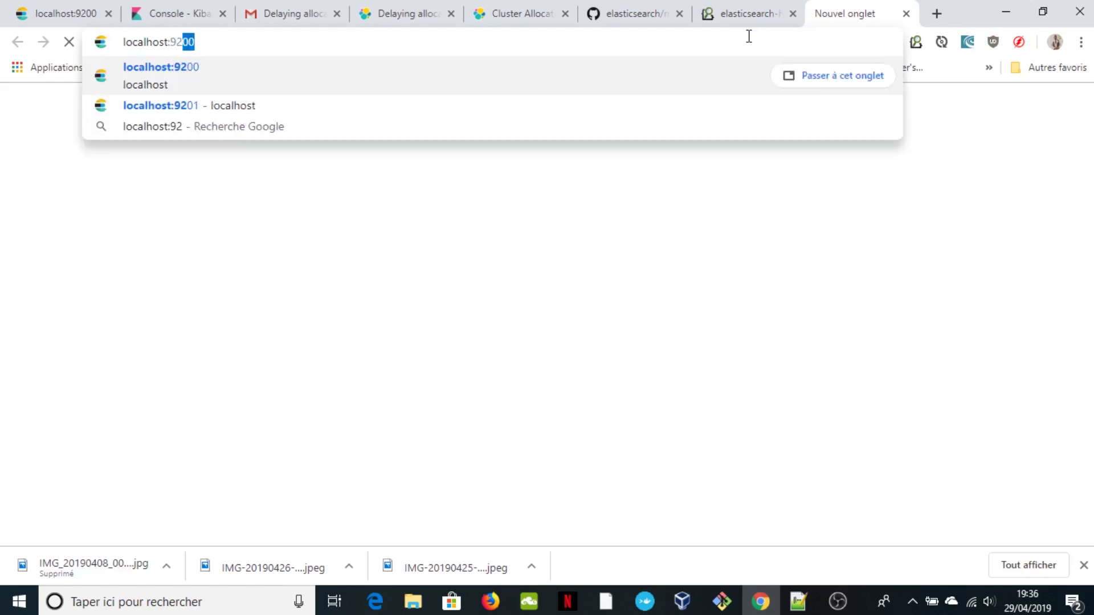
{"action": "type", "text": "01"}
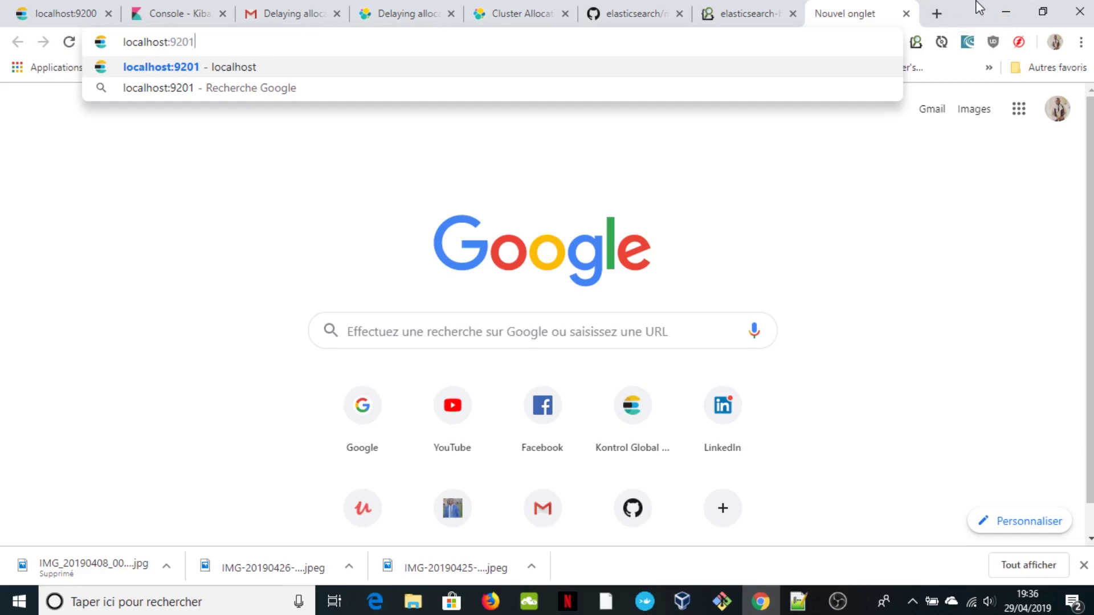
{"action": "key", "text": "Return"}
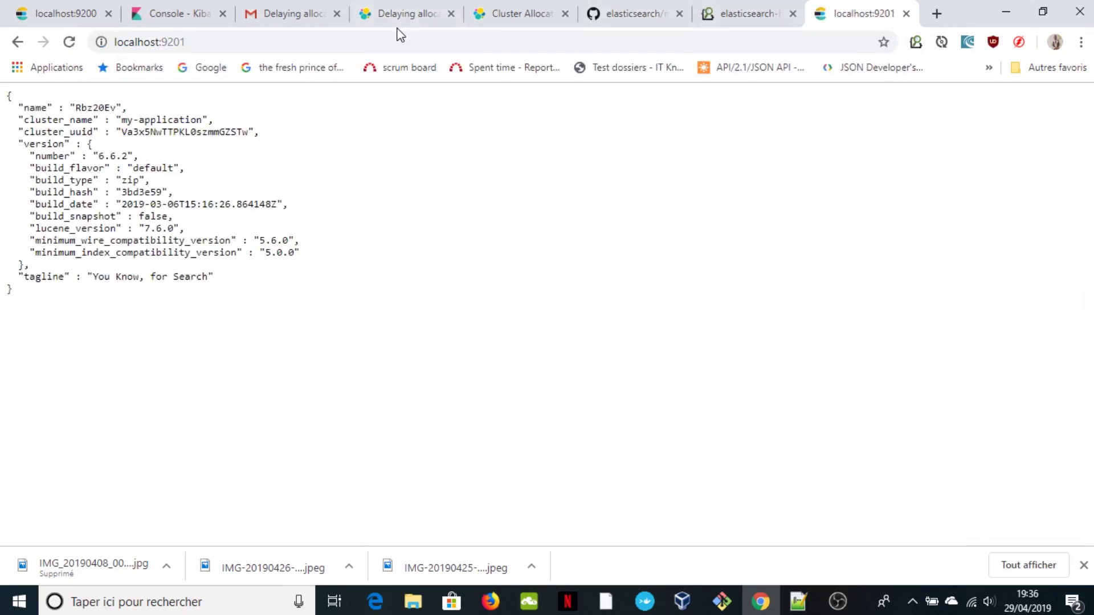
{"action": "double_click", "coordinate": [88, 107]}
Refresh the ElasticSearch Head cluster overview, then switch to the Git Bash window running the elasticsearch2 node.
{"action": "left_click", "coordinate": [744, 20]}
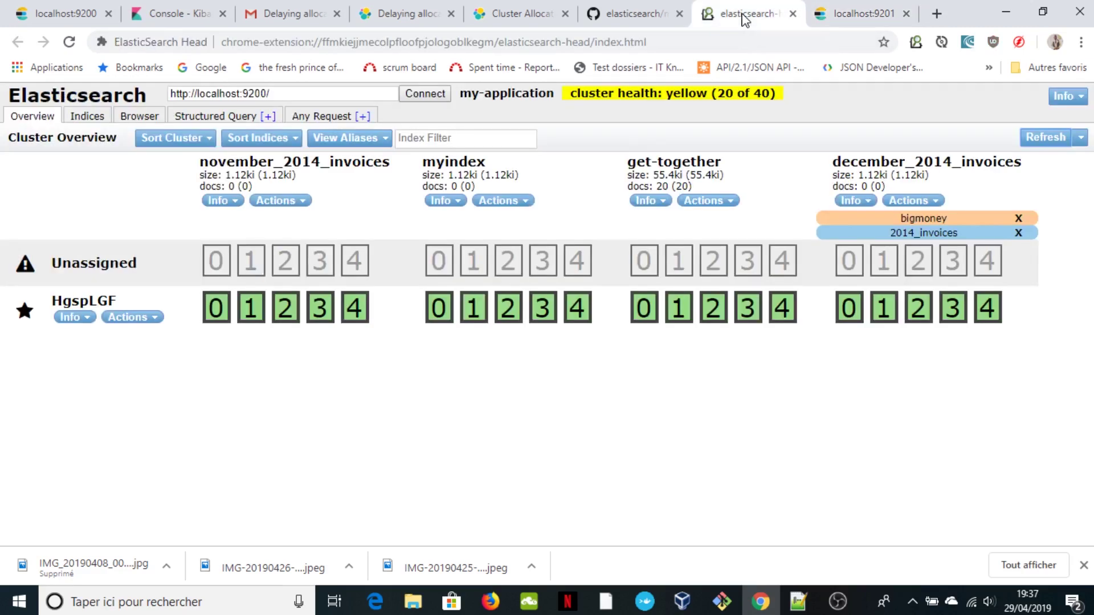
{"action": "left_click", "coordinate": [1051, 140]}
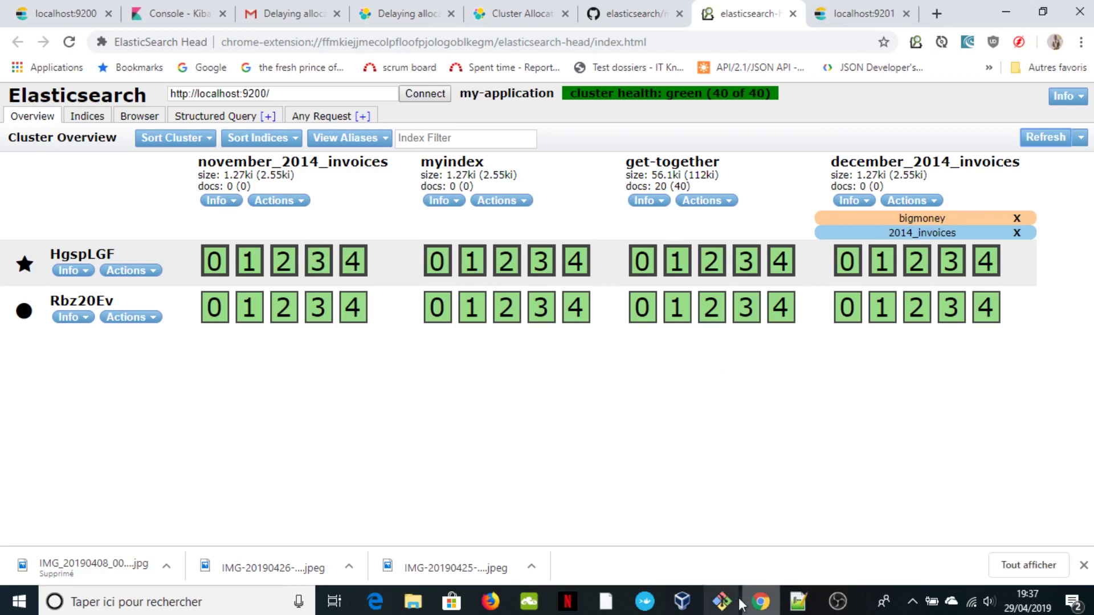
{"action": "mouse_move", "coordinate": [732, 609]}
{"action": "left_click", "coordinate": [794, 544]}
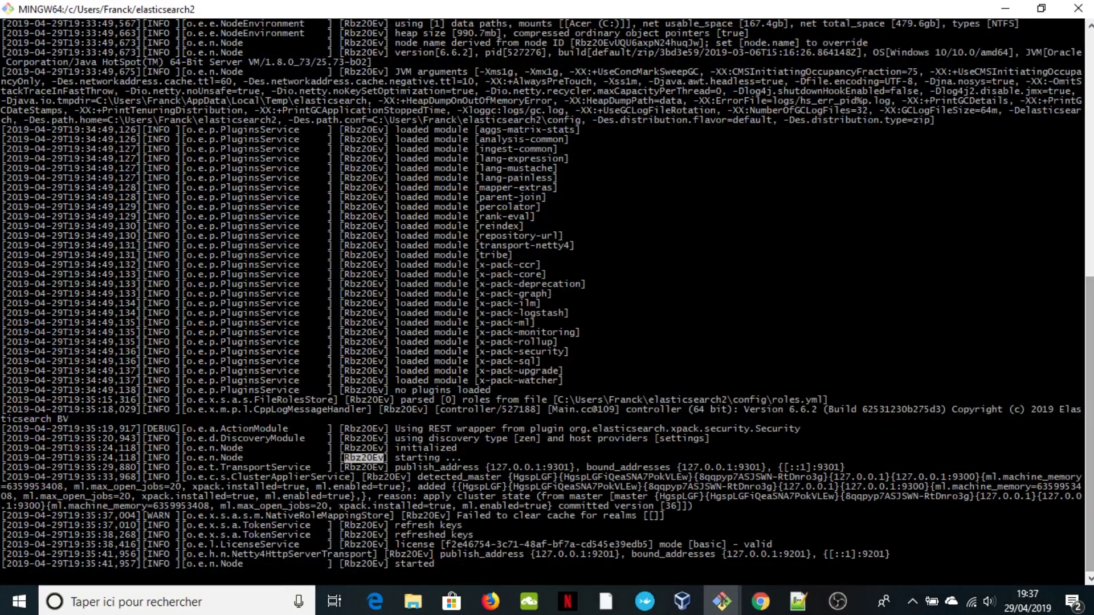
Highlight detected_master in the node's log, then view the explain request example in Chrome's Cluster Allocation Explain API documentation.
{"action": "double_click", "coordinate": [465, 478]}
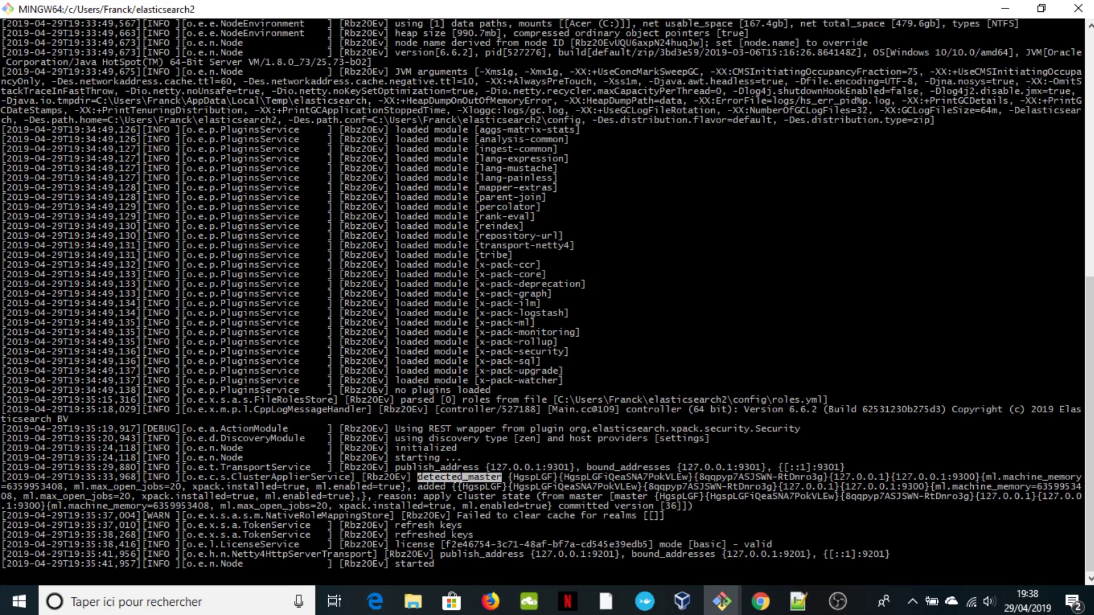
{"action": "left_click", "coordinate": [1004, 10]}
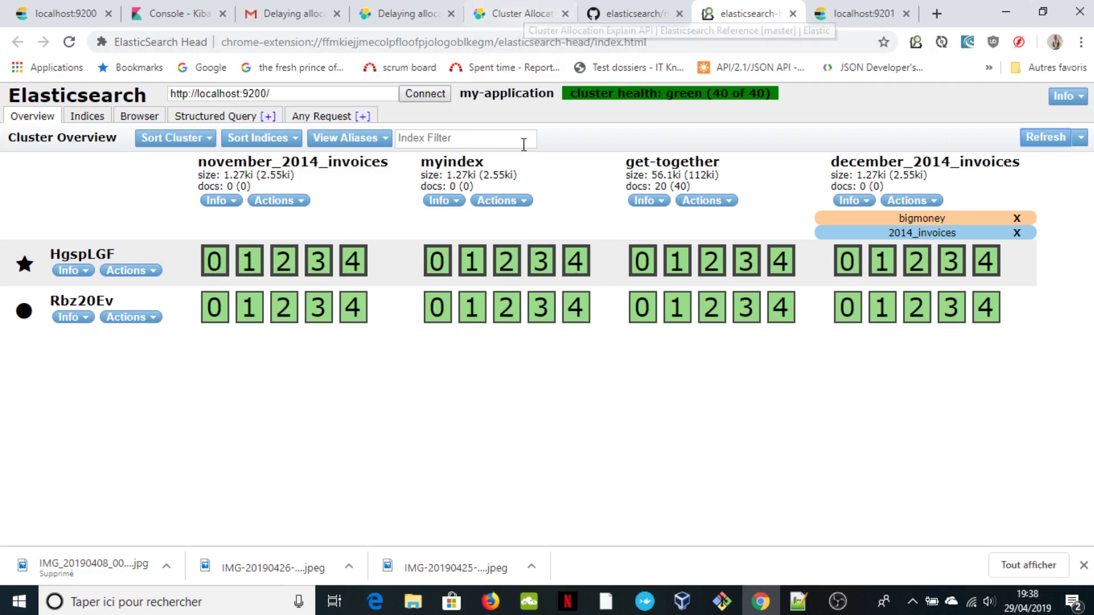
{"action": "left_click", "coordinate": [527, 17]}
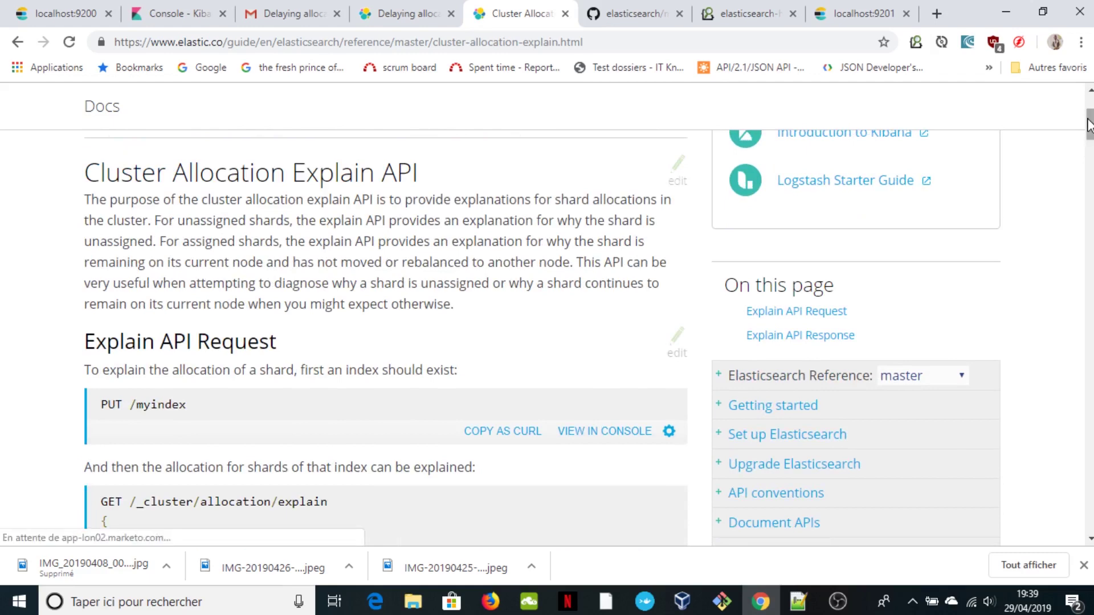
{"action": "scroll", "coordinate": [911, 125], "scroll_direction": "down", "scroll_amount": 5}
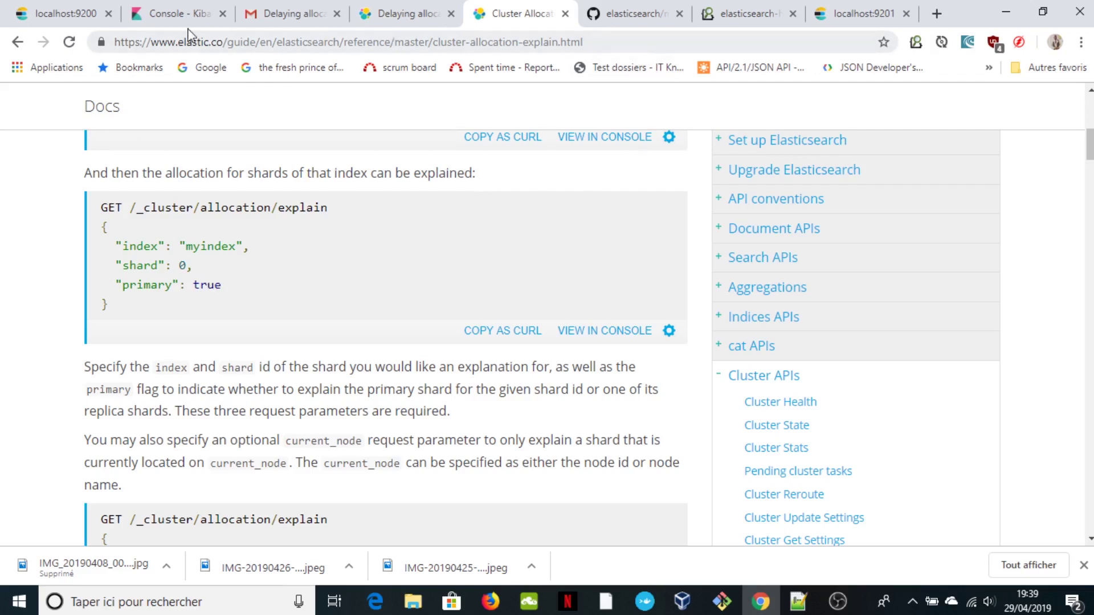
Run the GET /_cluster/allocation/explain request for the get-together index, shard 0, primary false, in the Kibana console.
{"action": "left_click", "coordinate": [171, 14]}
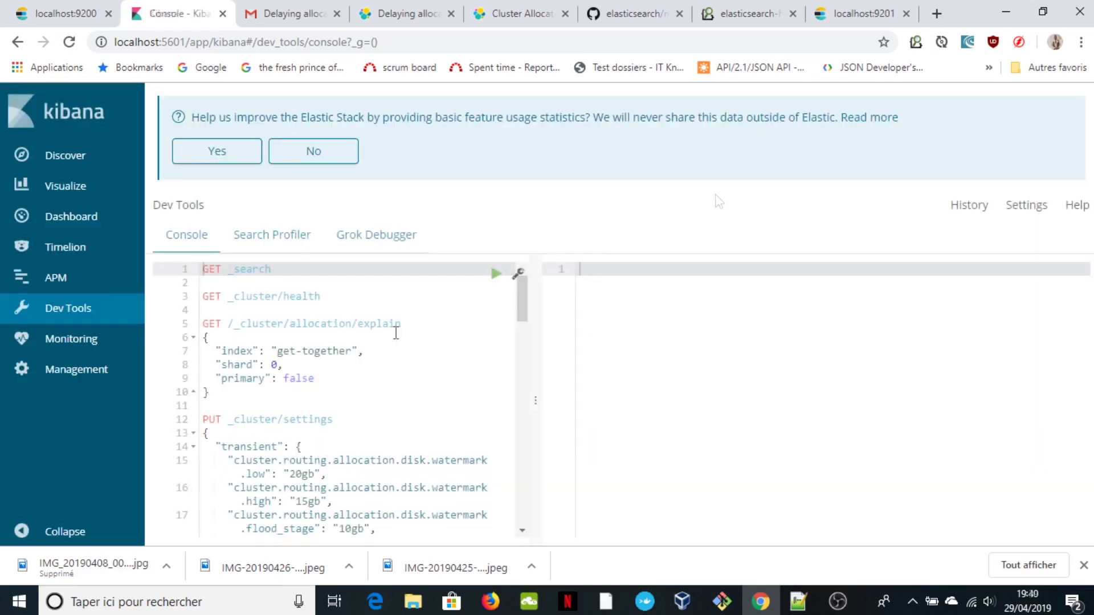
{"action": "left_click", "coordinate": [436, 325]}
{"action": "left_click", "coordinate": [496, 329]}
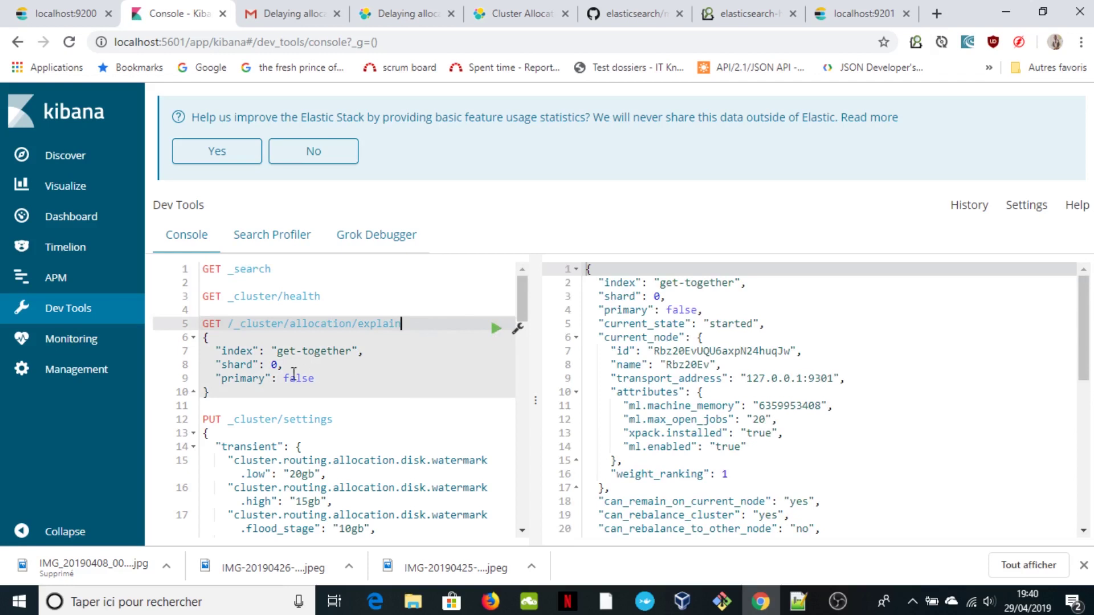
Highlight the request's get-together index name and shard 0 value, then view the cluster overview in ElasticSearch Head.
{"action": "double_click", "coordinate": [289, 352]}
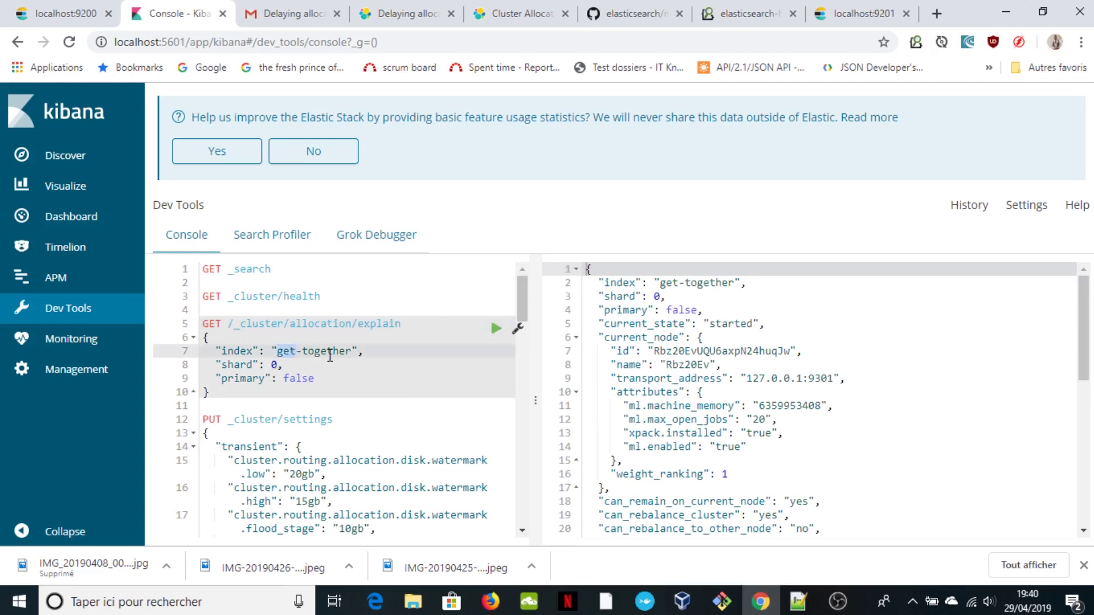
{"action": "left_click_drag", "start_coordinate": [349, 352], "coordinate": [278, 351]}
{"action": "double_click", "coordinate": [280, 365]}
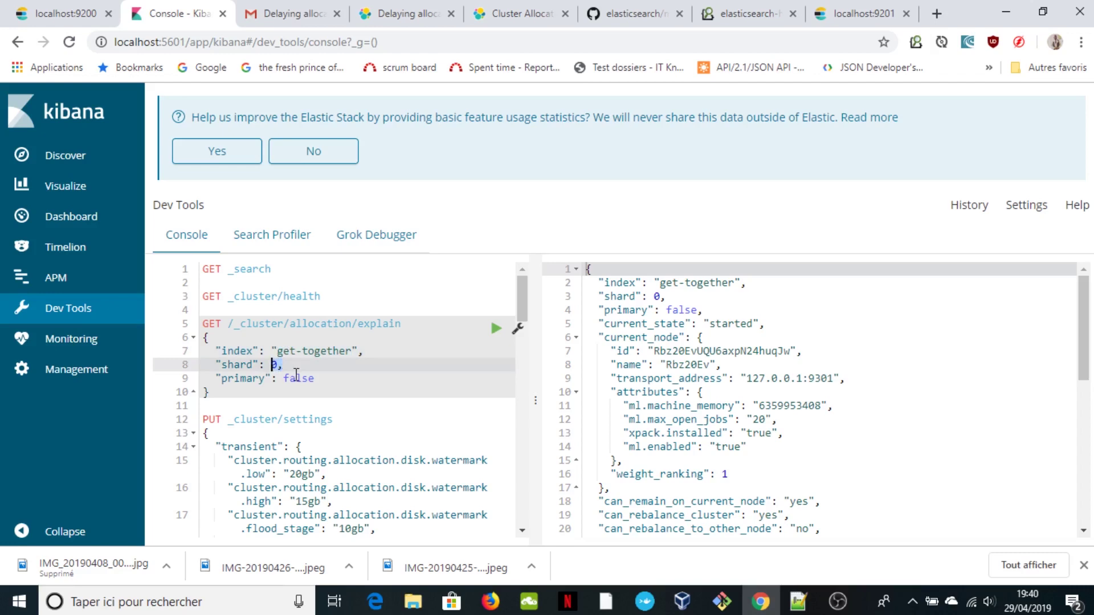
{"action": "left_click", "coordinate": [744, 15]}
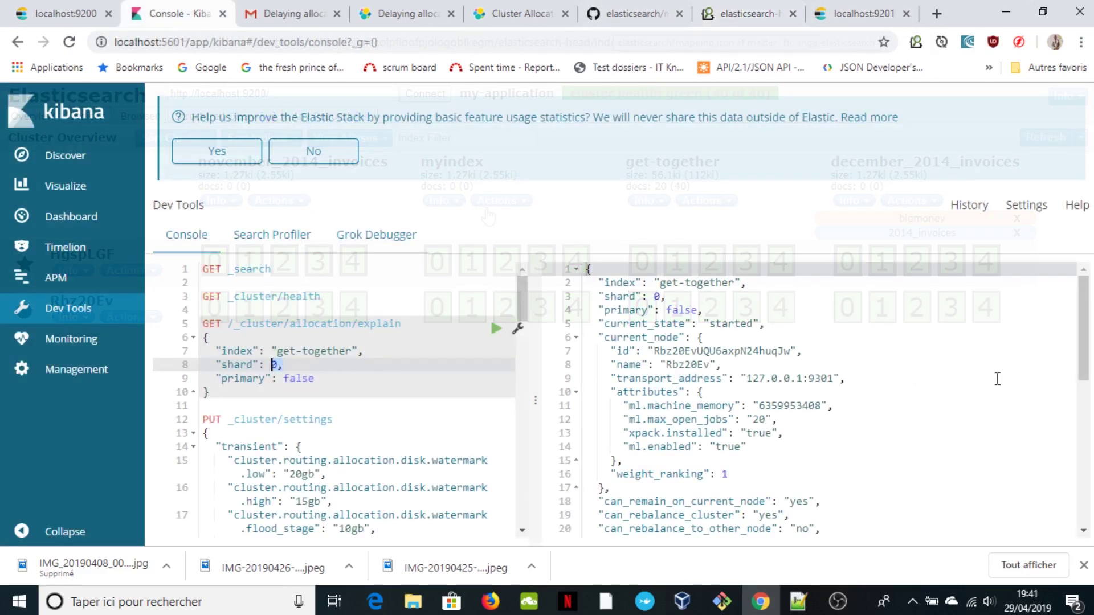
Examine the same_shard decider in the Kibana explain response, then highlight the sample myindex explain request in the documentation.
{"action": "left_click_drag", "start_coordinate": [1085, 330], "coordinate": [1073, 476]}
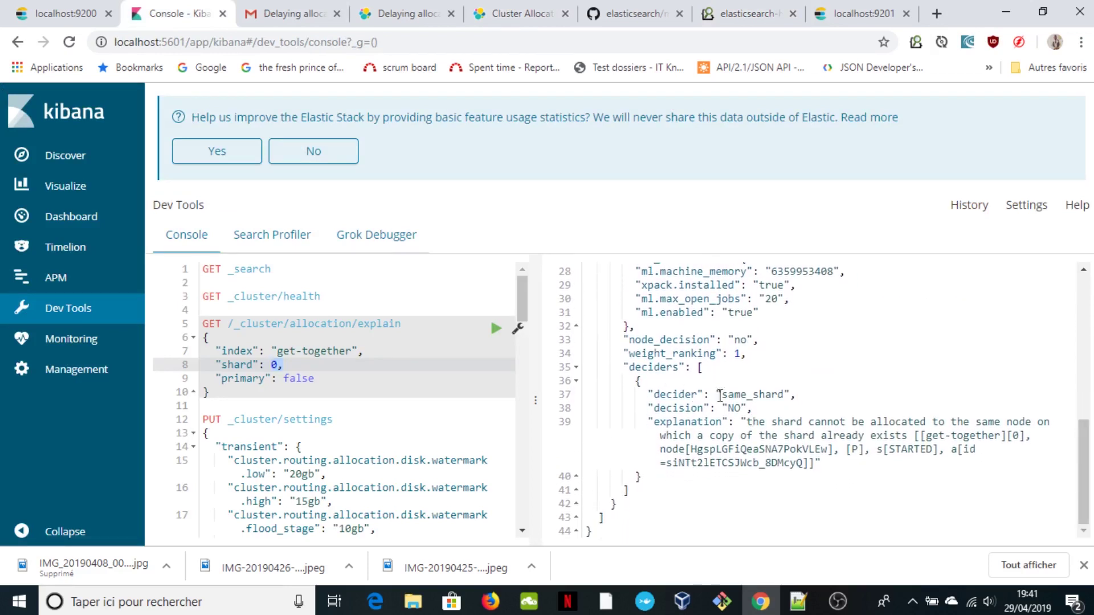
{"action": "double_click", "coordinate": [755, 394]}
{"action": "left_click", "coordinate": [643, 368]}
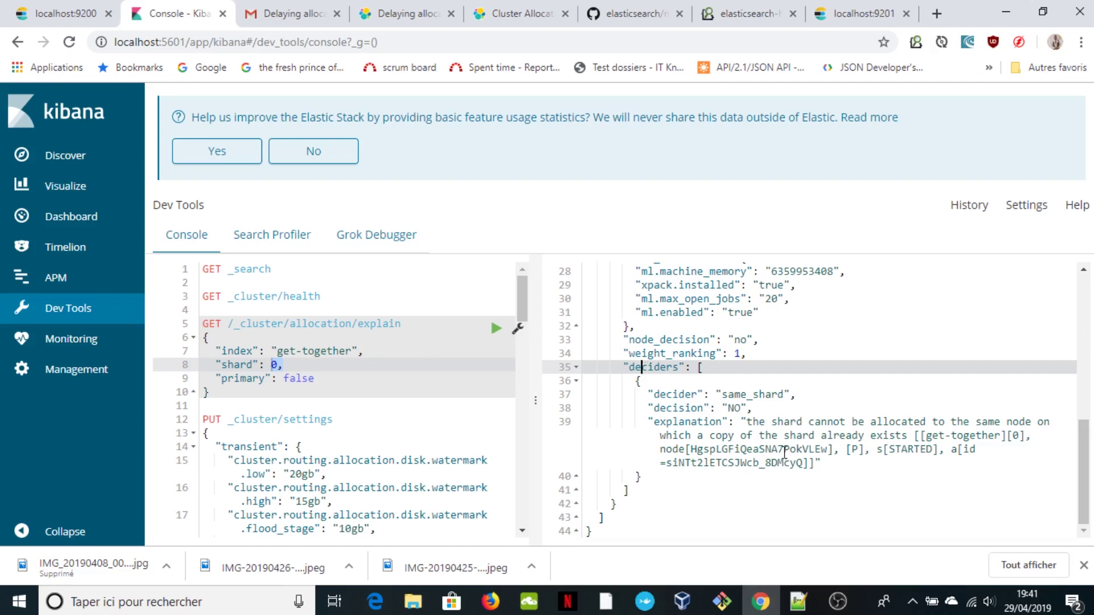
{"action": "left_click", "coordinate": [521, 13]}
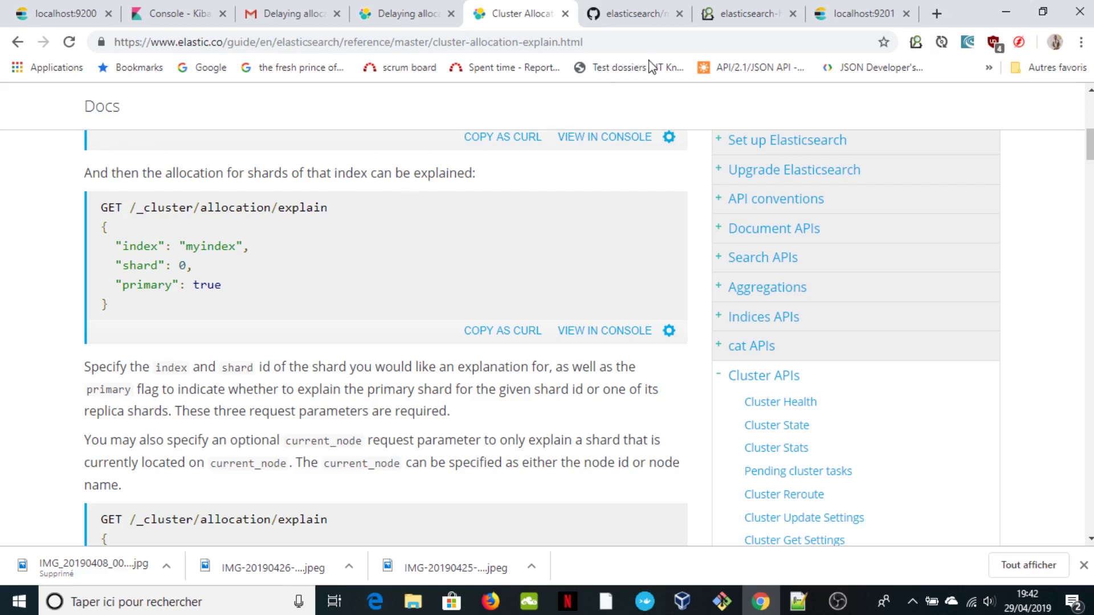
{"action": "left_click_drag", "start_coordinate": [238, 320], "coordinate": [101, 206]}
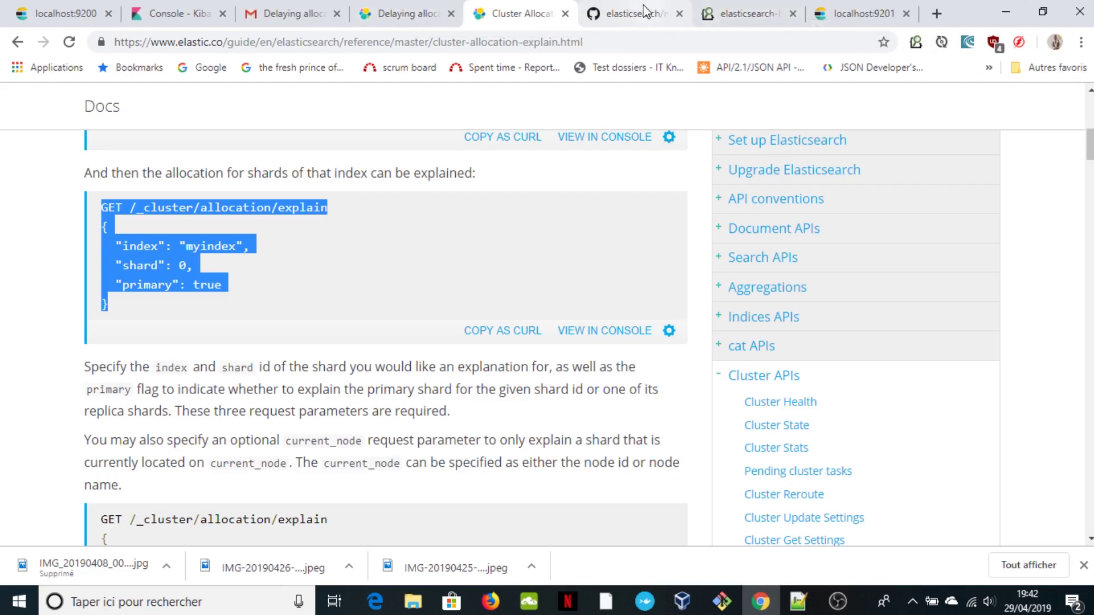
Review the PUT _cluster/settings request in the Kibana console, highlighting its 20gb low disk watermark and the transient key.
{"action": "left_click", "coordinate": [183, 17]}
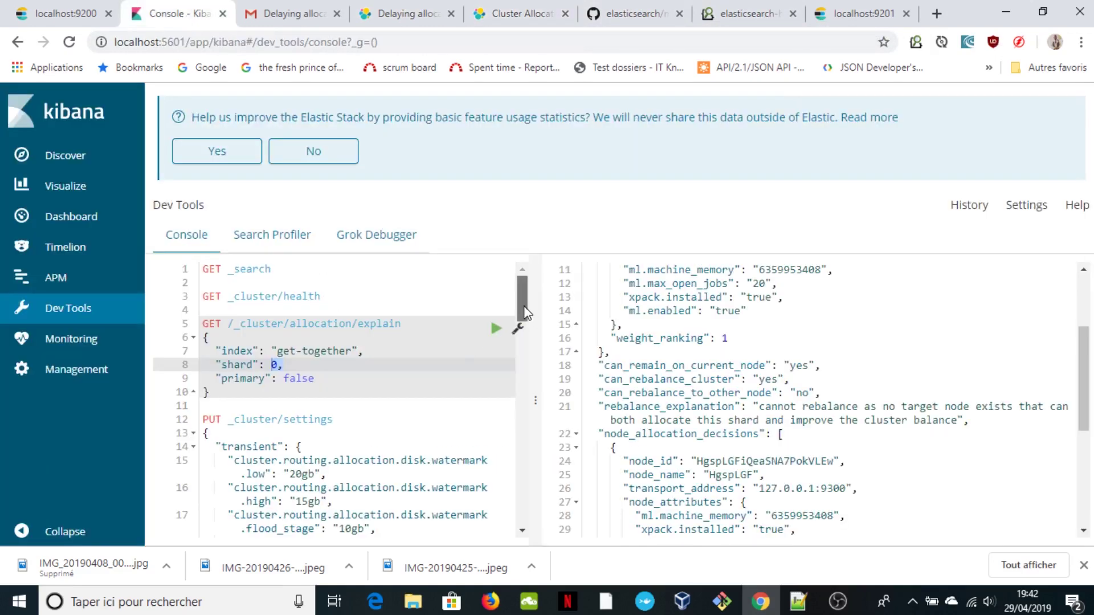
{"action": "scroll", "coordinate": [523, 319], "scroll_direction": "down", "scroll_amount": 2}
{"action": "scroll", "coordinate": [522, 330], "scroll_direction": "down", "scroll_amount": 2}
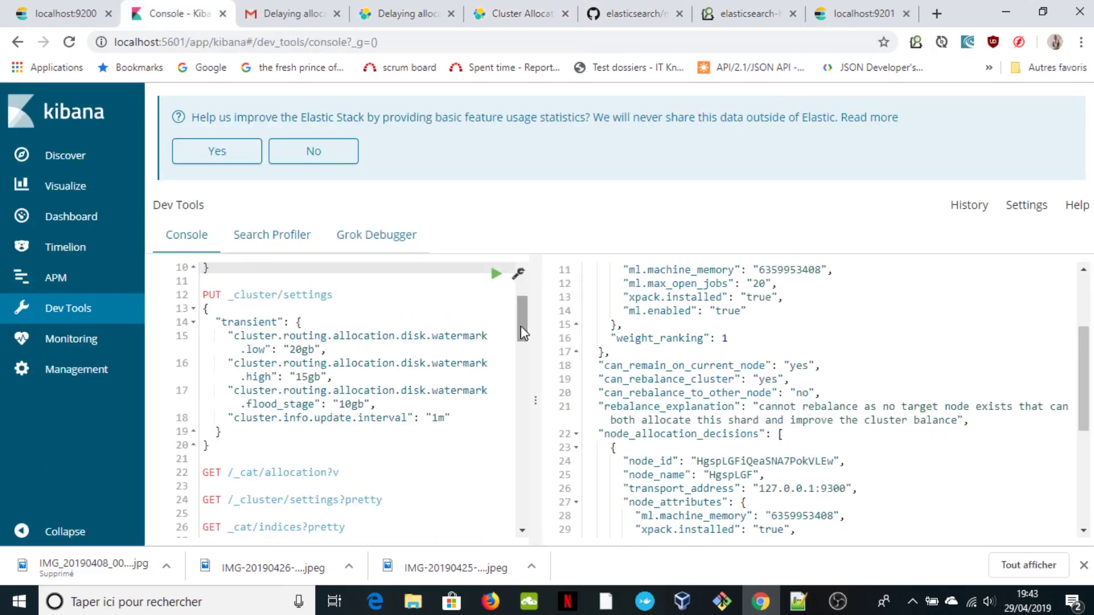
{"action": "left_click", "coordinate": [208, 445]}
{"action": "left_click_drag", "start_coordinate": [208, 444], "coordinate": [203, 295]}
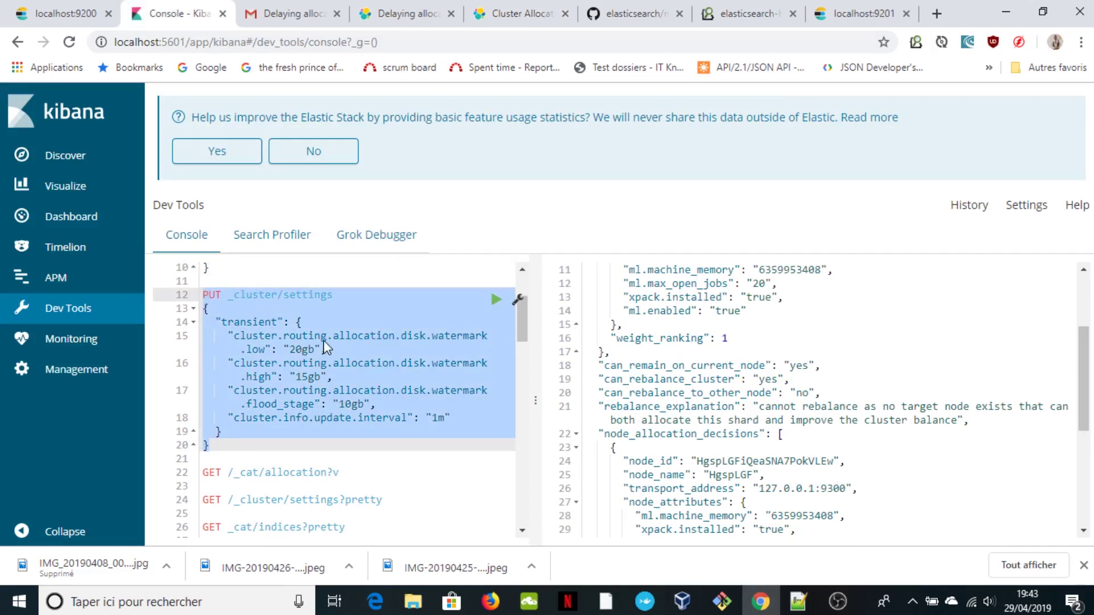
{"action": "double_click", "coordinate": [297, 349]}
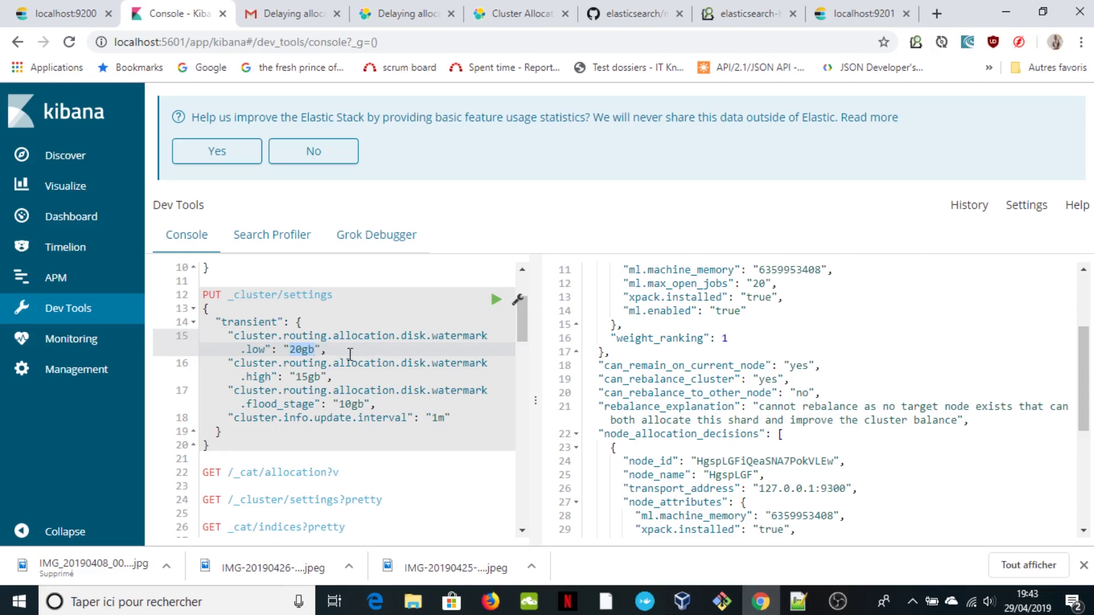
{"action": "double_click", "coordinate": [243, 323]}
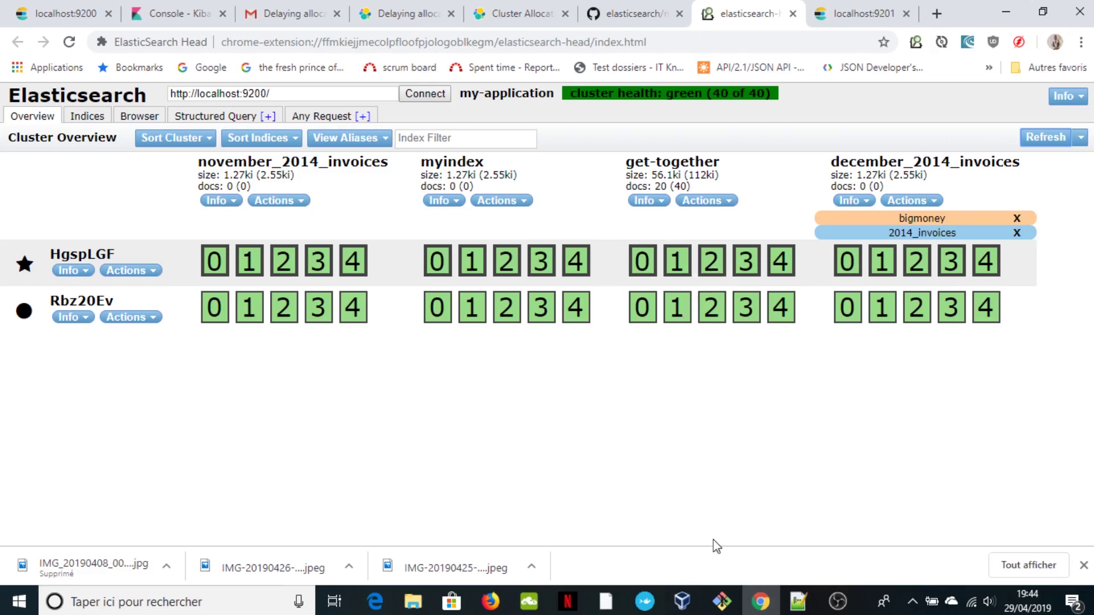
Switch to the Git Bash window in elasticsearch1/projet/elasticsearch, go up with cd ../../, and change to ../elasticsearch3.
{"action": "mouse_move", "coordinate": [728, 610]}
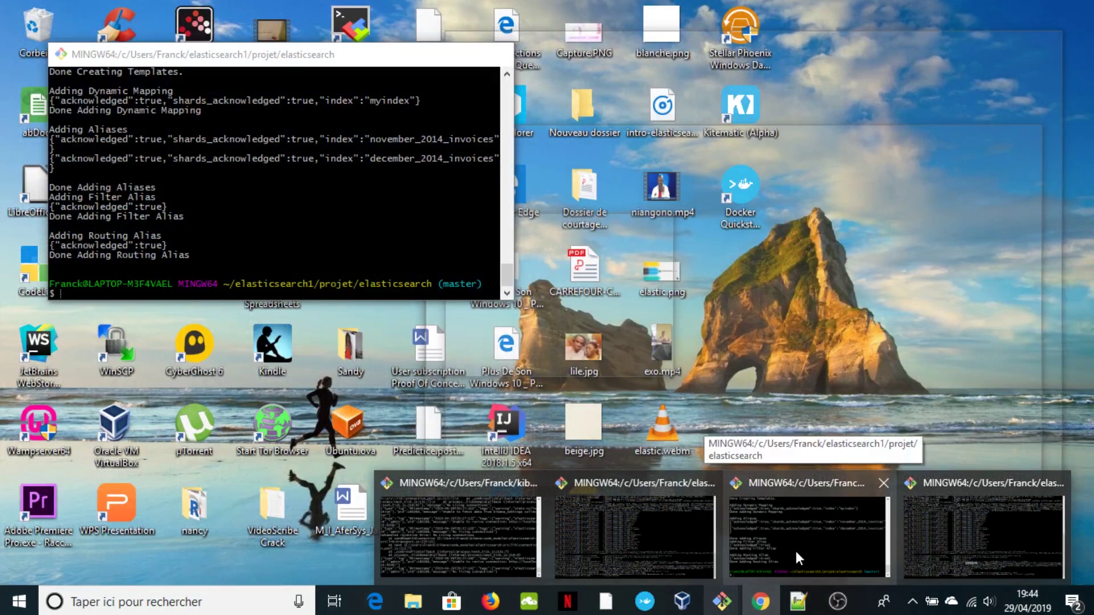
{"action": "left_click", "coordinate": [795, 551]}
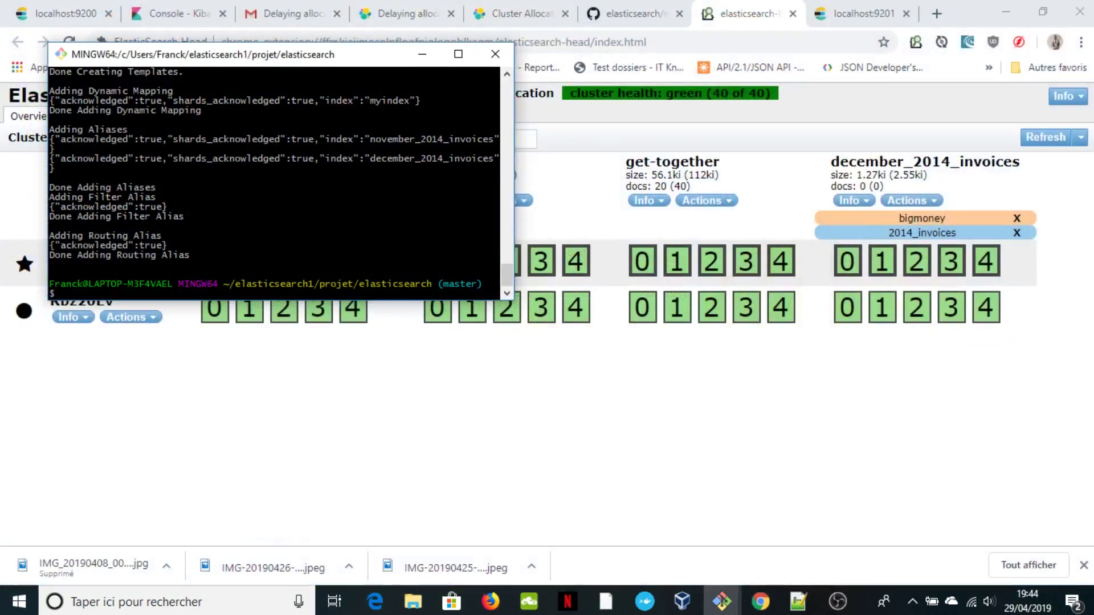
{"action": "type", "text": "cd ../../"}
{"action": "key", "text": "Return"}
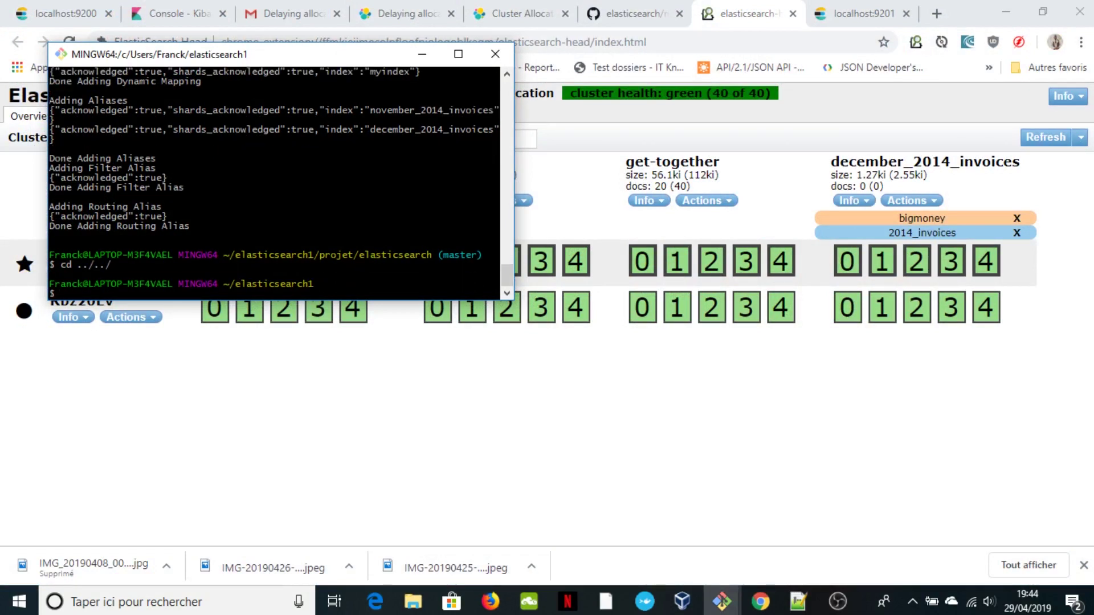
{"action": "type", "text": "cd ../elasticsearch3"}
{"action": "key", "text": "Return"}
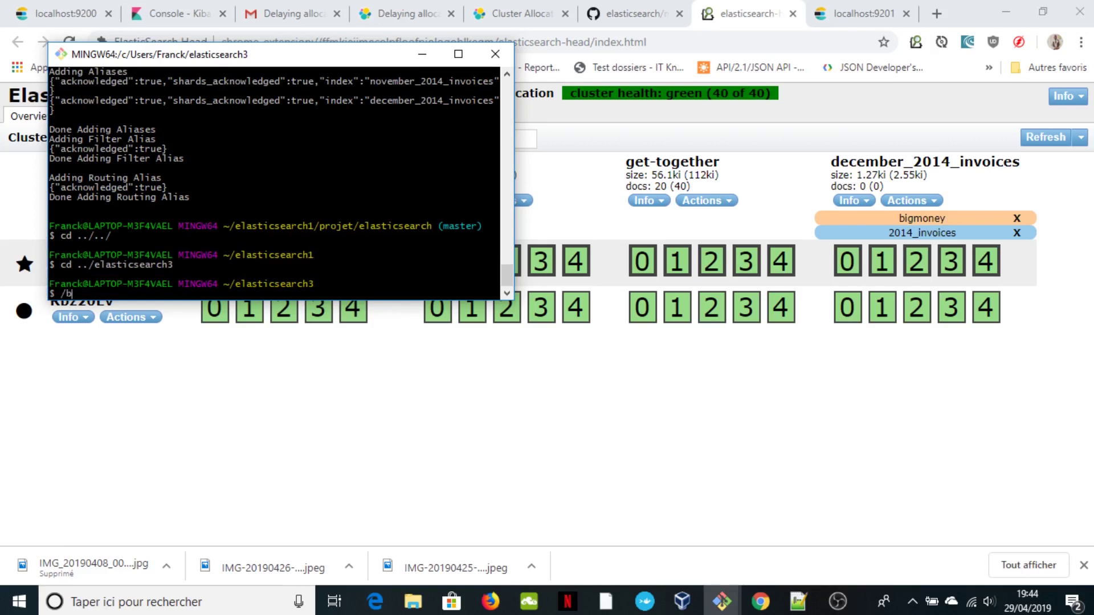
Start the elasticsearch3 node with bin/elasticsearch.bat and highlight detected_master in its startup log.
{"action": "type", "text": "bin/el"}
{"action": "key", "text": "Tab"}
{"action": "type", "text": ".bat"}
{"action": "key", "text": "Return"}
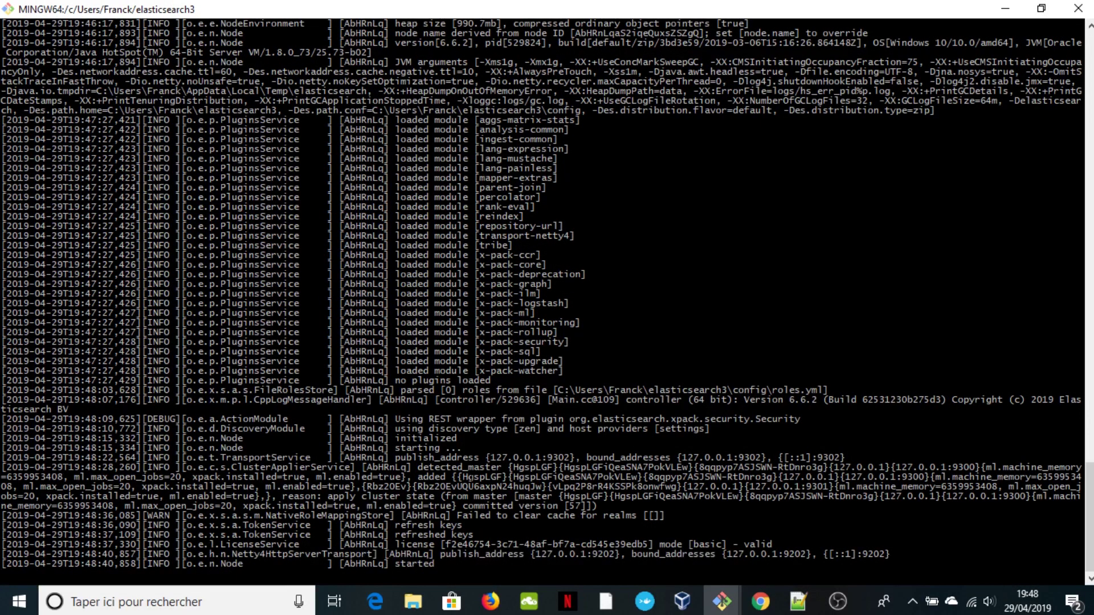
{"action": "double_click", "coordinate": [471, 468]}
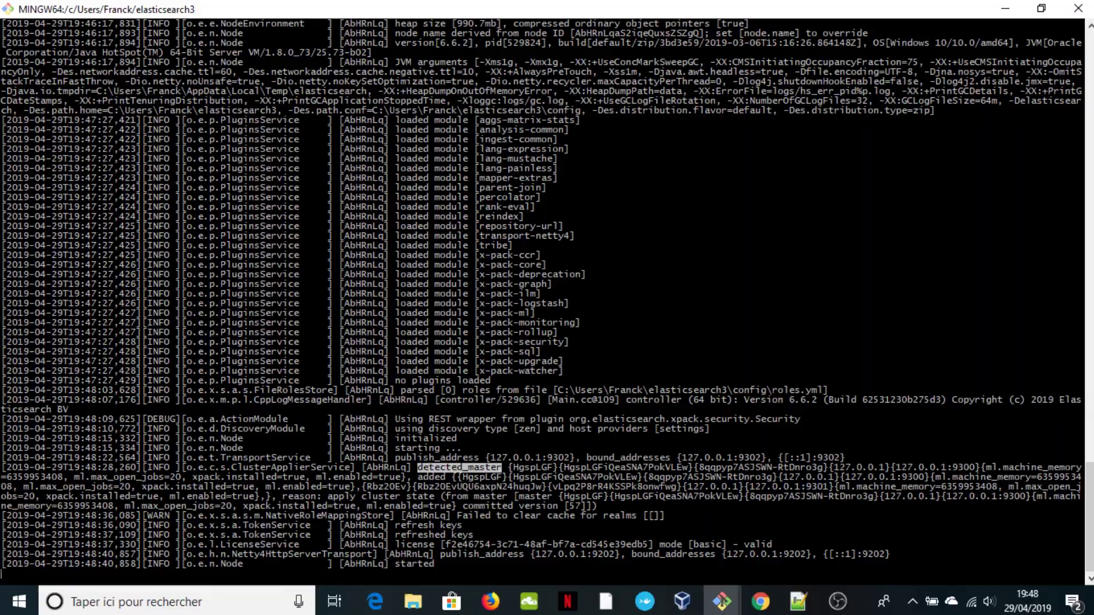
Open localhost:9202 in a new Chrome tab and highlight the node's name and the cluster_name line in the response.
{"action": "key", "text": "alt+Tab"}
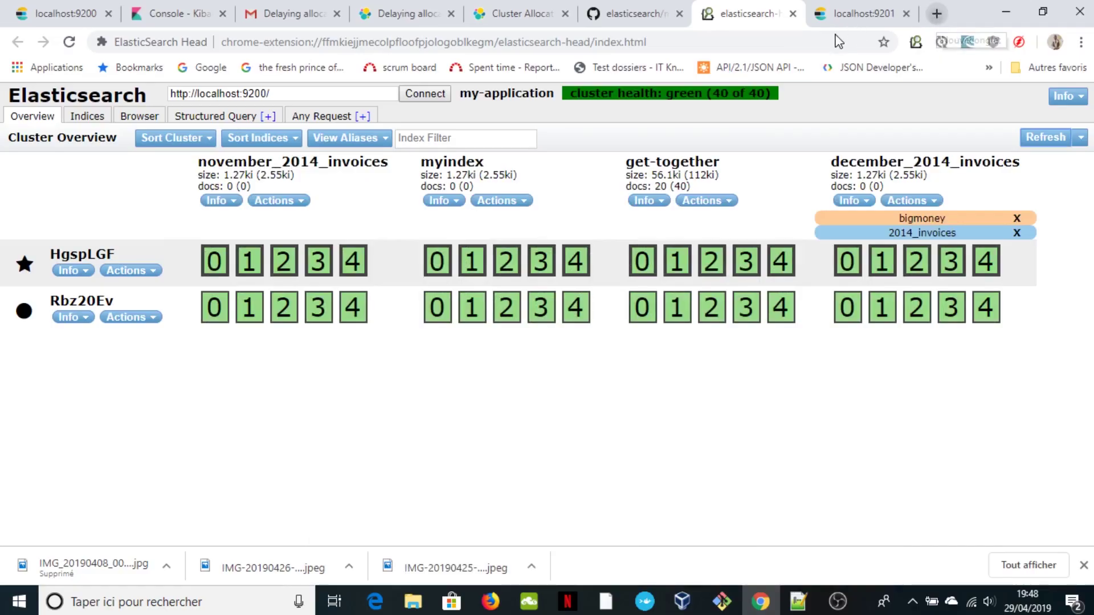
{"action": "key", "text": "ctrl+t"}
{"action": "type", "text": "localhost:9201"}
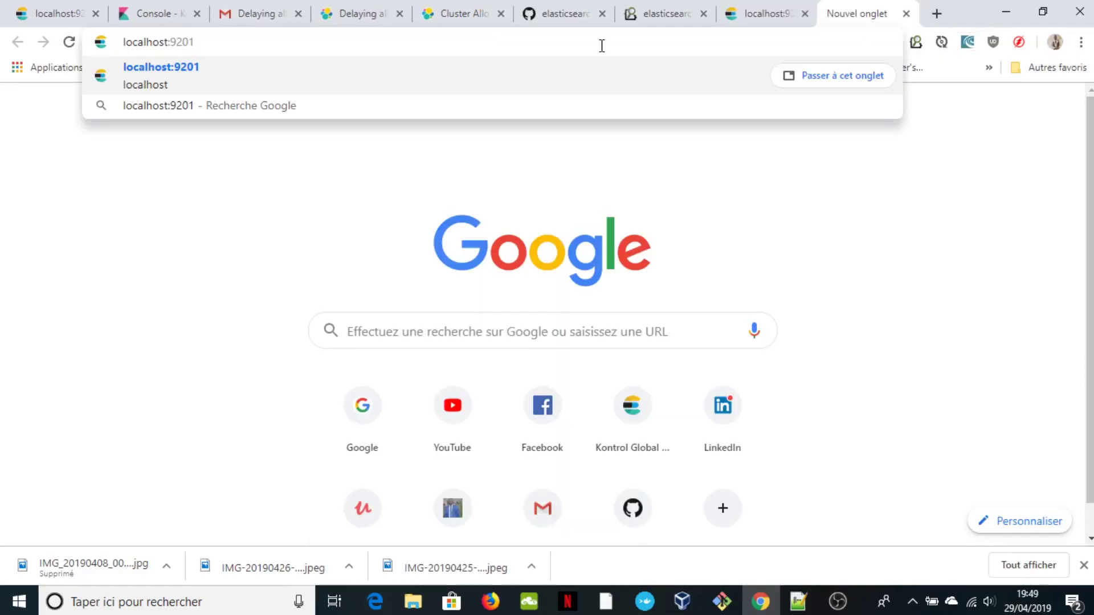
{"action": "key", "text": "BackSpace"}
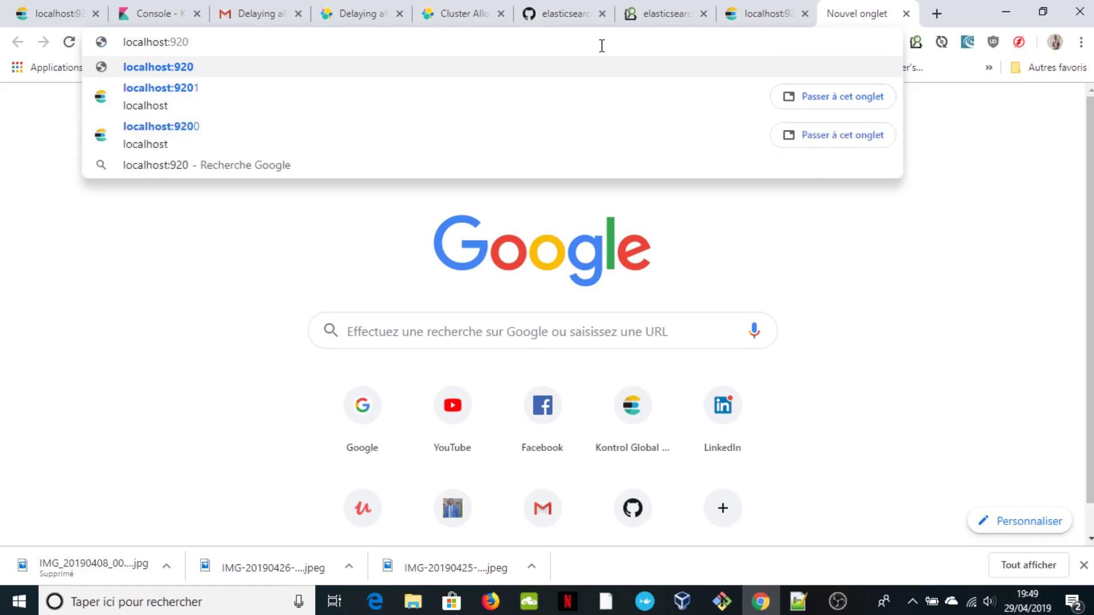
{"action": "type", "text": "2"}
{"action": "key", "text": "Return"}
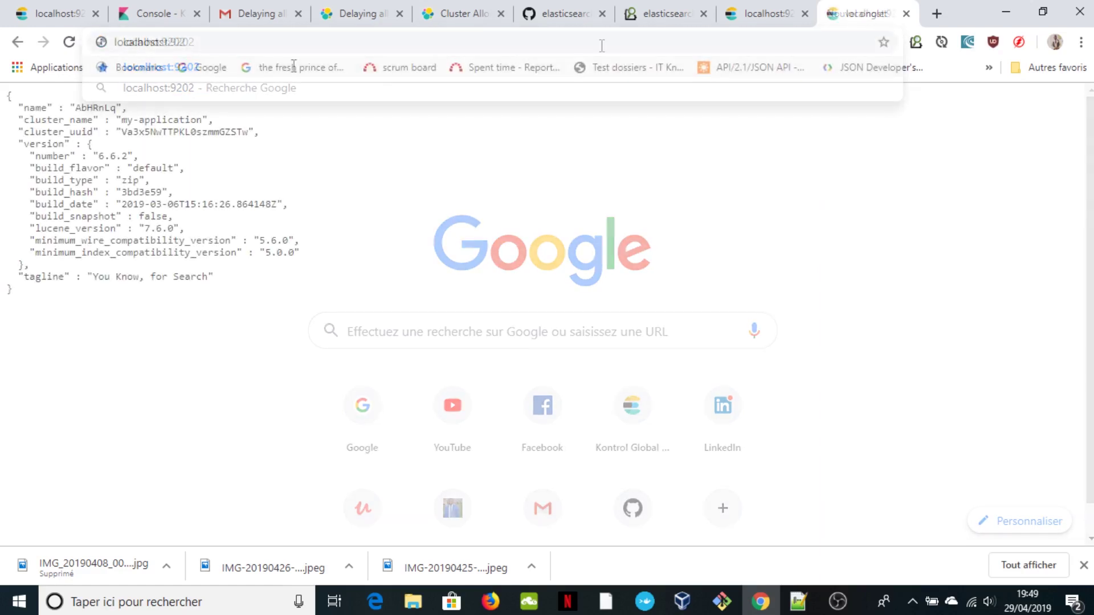
{"action": "double_click", "coordinate": [96, 107]}
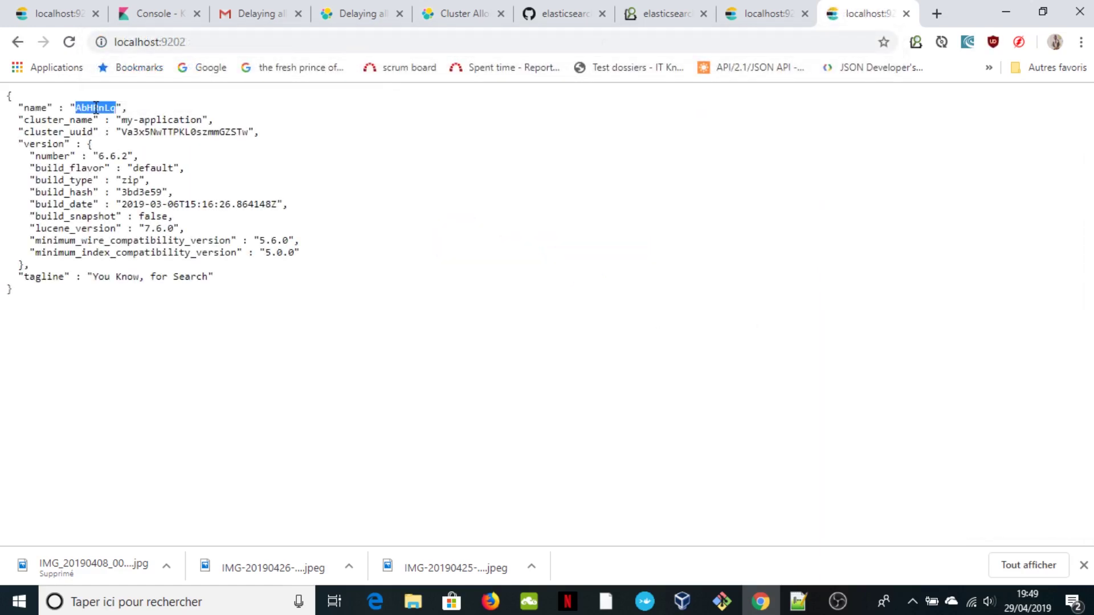
{"action": "triple_click", "coordinate": [170, 121]}
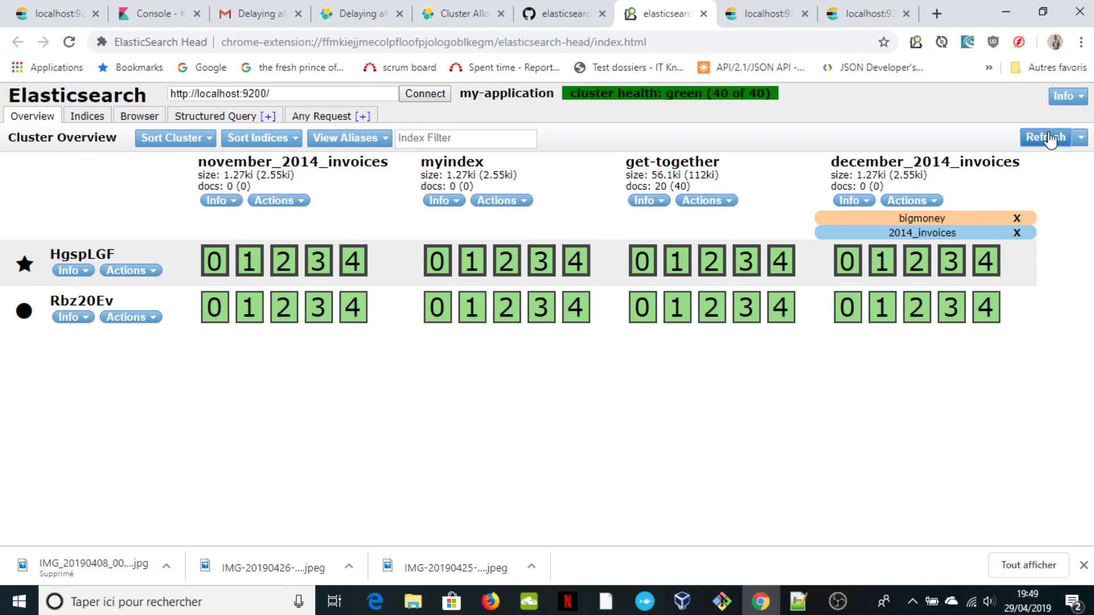
Refresh the ElasticSearch Head cluster overview and highlight the get-together shards on nodes AbHRnLq and HgspLGF, then AbHRnLq's shards across the indices.
{"action": "left_click", "coordinate": [1046, 139]}
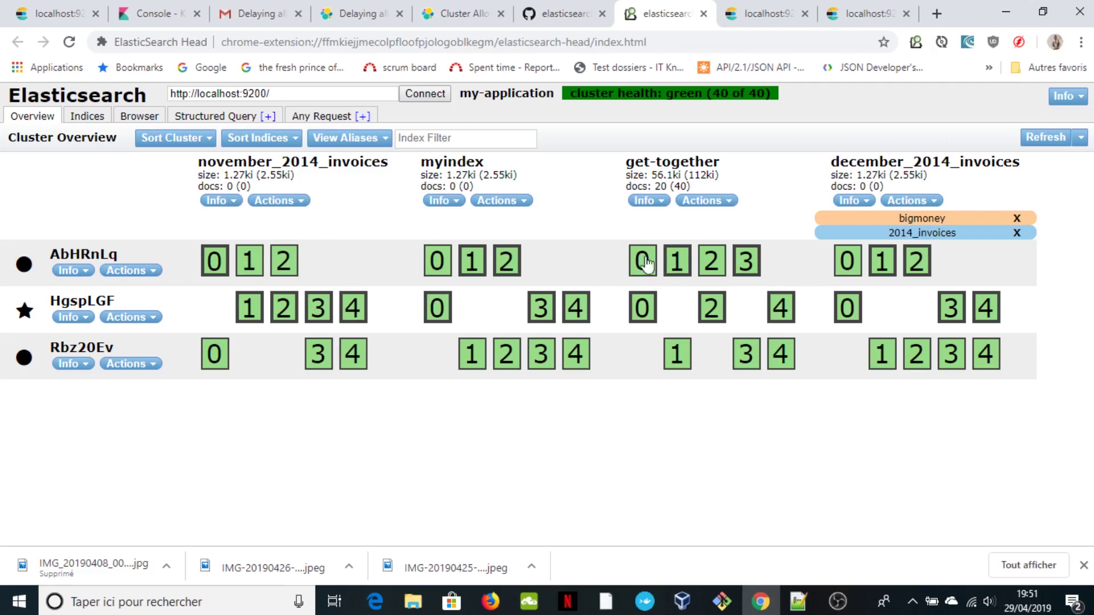
{"action": "triple_click", "coordinate": [614, 262]}
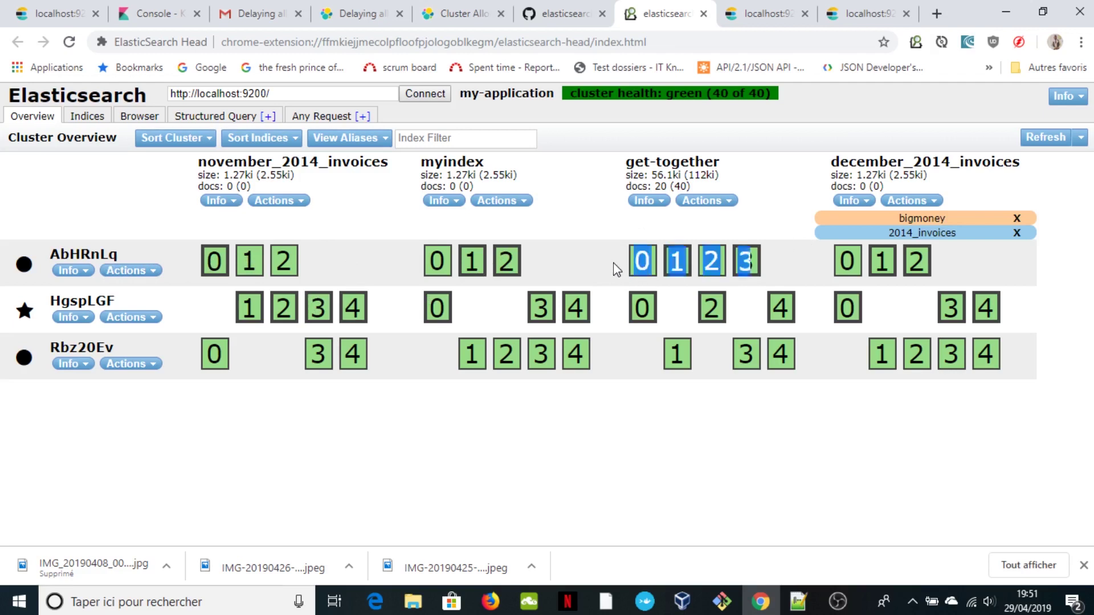
{"action": "left_click", "coordinate": [614, 263]}
{"action": "left_click_drag", "start_coordinate": [615, 269], "coordinate": [757, 268]}
{"action": "left_click", "coordinate": [712, 418]}
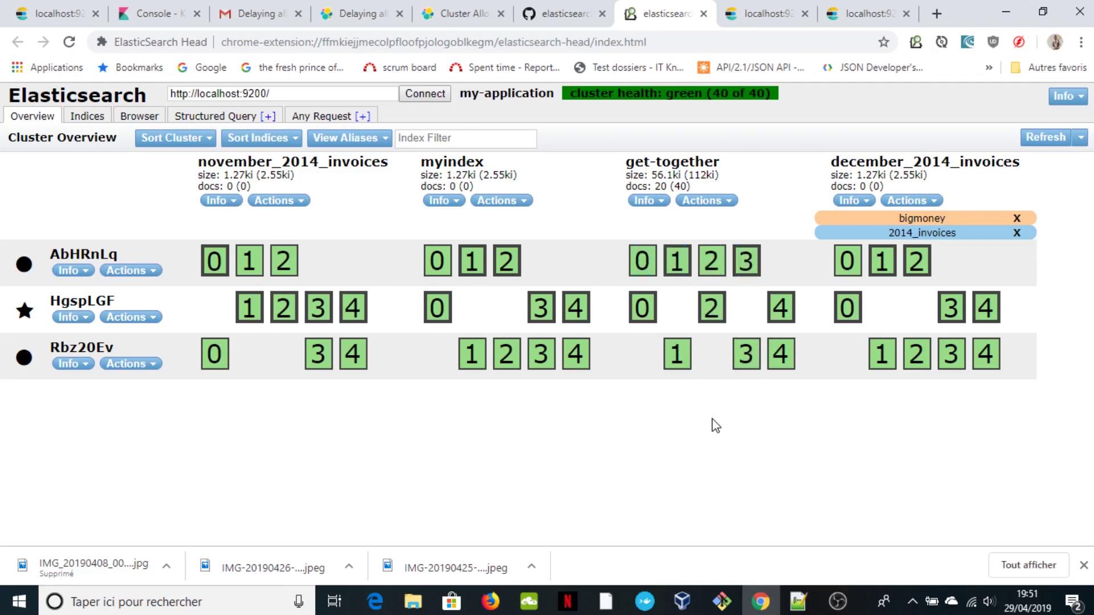
{"action": "left_click_drag", "start_coordinate": [632, 310], "coordinate": [792, 324]}
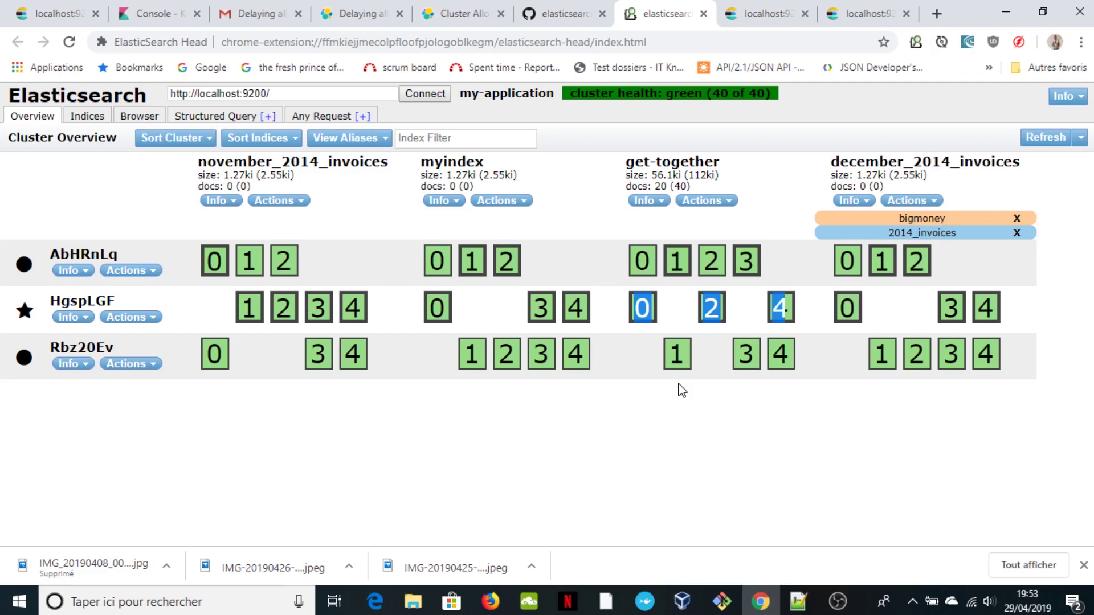
{"action": "left_click_drag", "start_coordinate": [190, 262], "coordinate": [915, 266]}
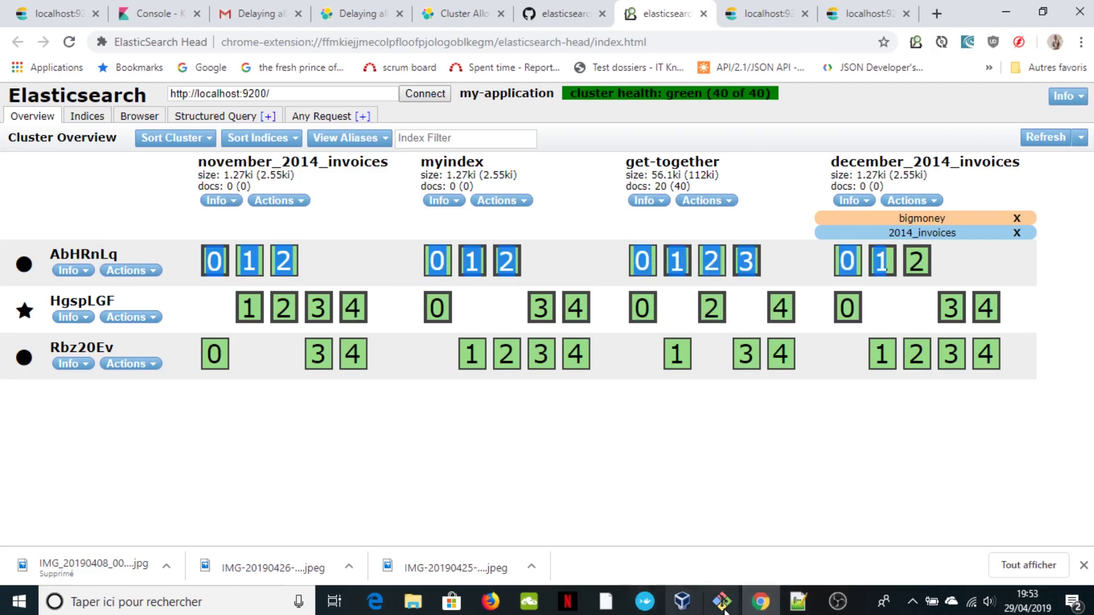
Stop the elasticsearch3 node in its Git Bash window, then refresh the ElasticSearch Head cluster overview in Chrome.
{"action": "mouse_move", "coordinate": [722, 603]}
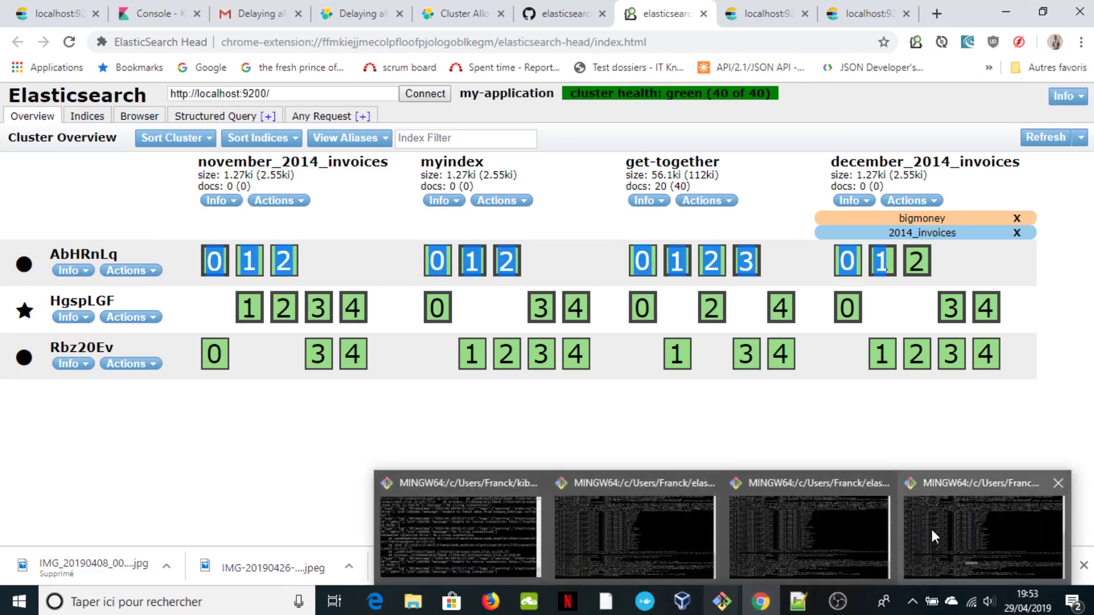
{"action": "mouse_move", "coordinate": [932, 528]}
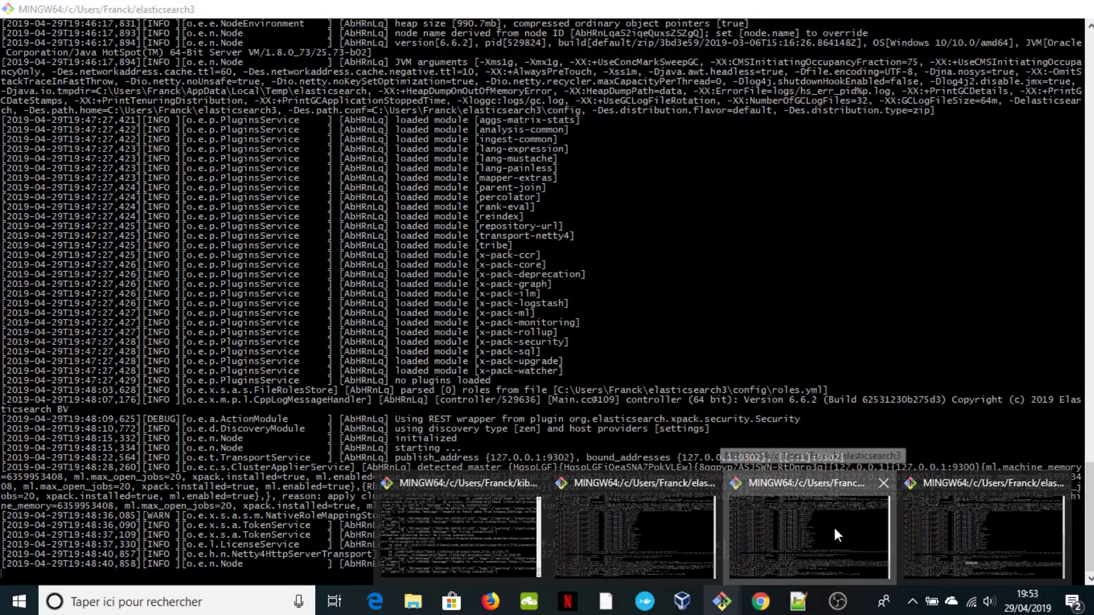
{"action": "left_click", "coordinate": [834, 527]}
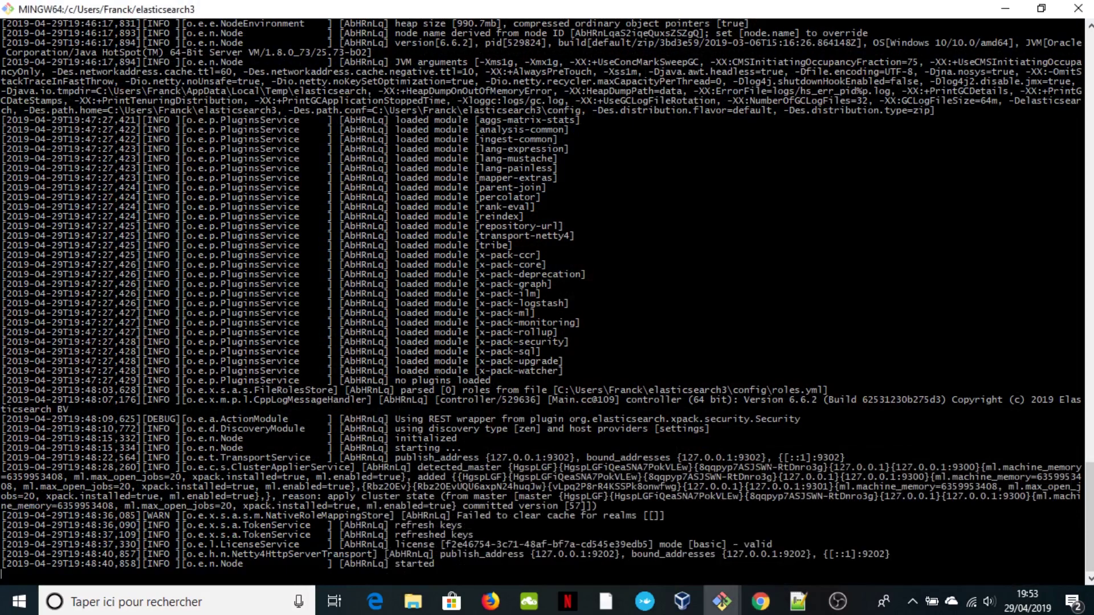
{"action": "key", "text": "Return"}
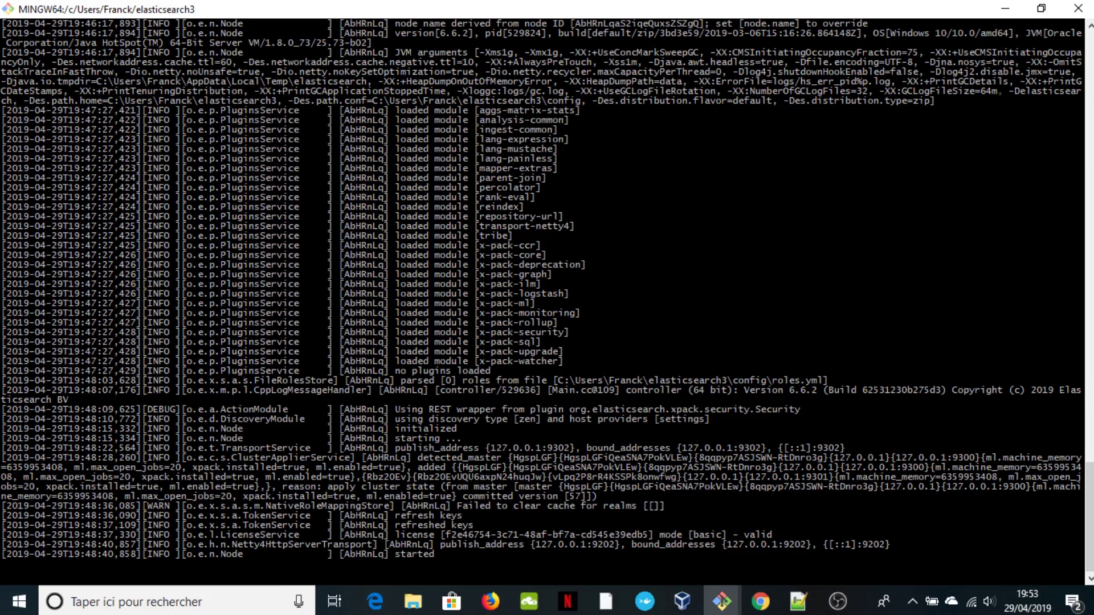
{"action": "left_click", "coordinate": [1004, 8]}
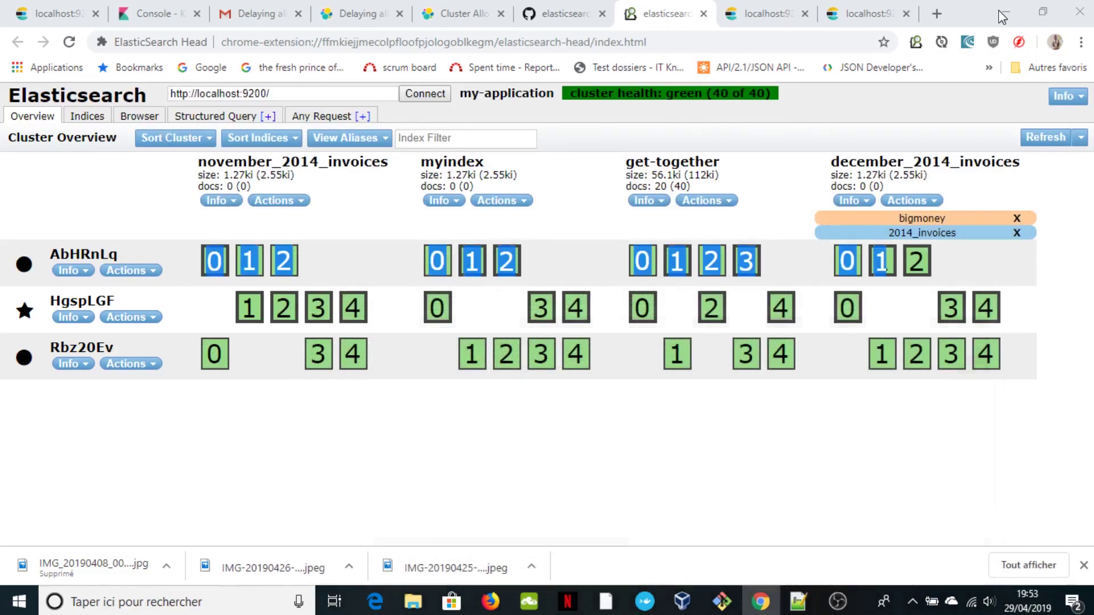
{"action": "left_click", "coordinate": [1047, 139]}
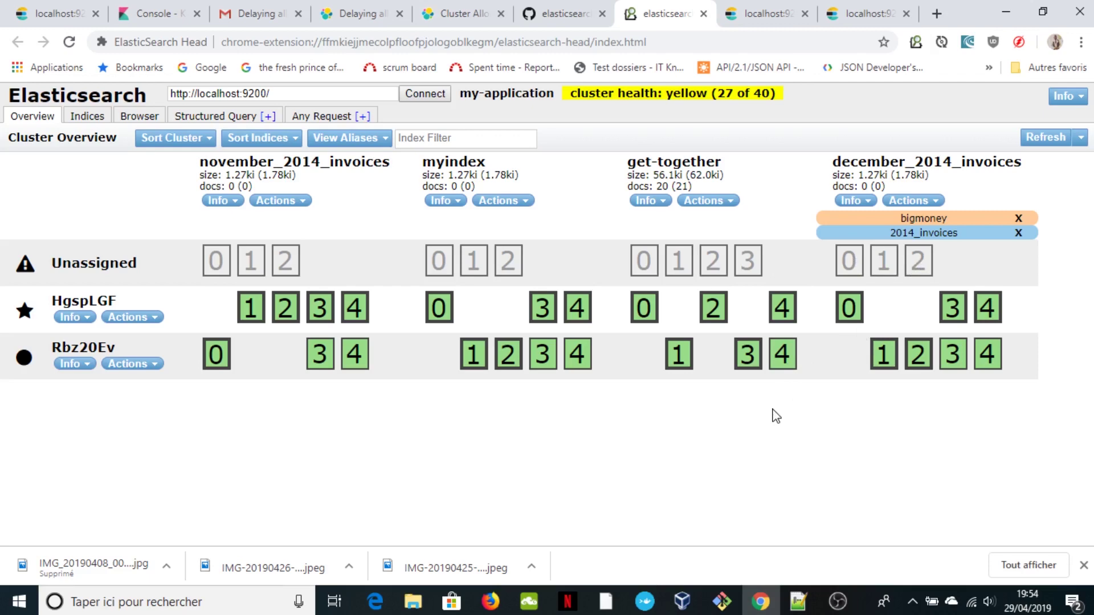
Run the GET _cluster/health request in the Kibana Dev Tools console.
{"action": "left_click", "coordinate": [157, 17]}
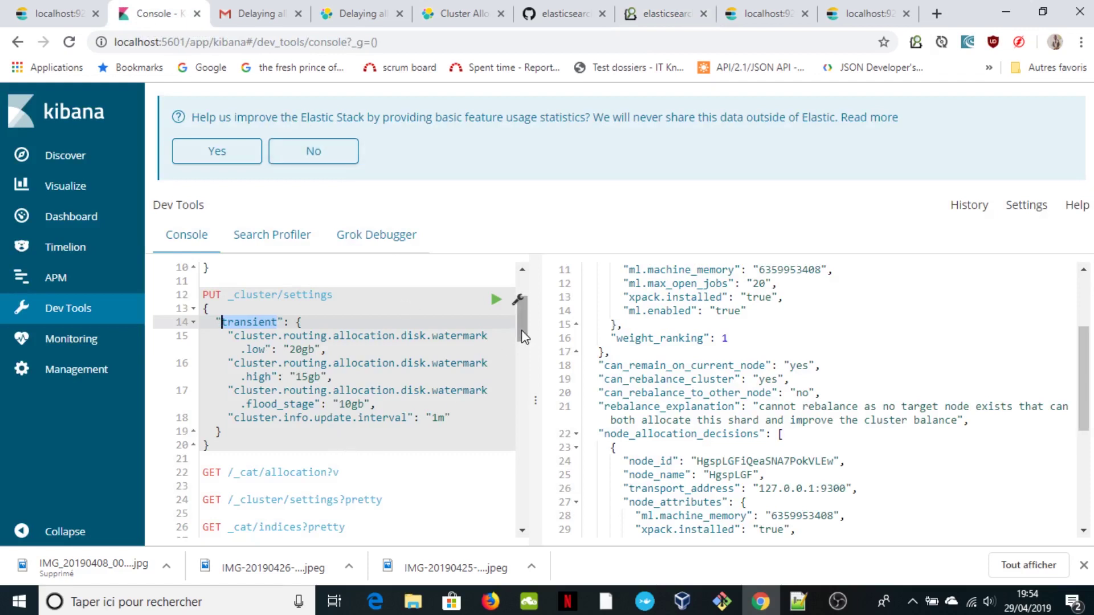
{"action": "left_click_drag", "start_coordinate": [523, 336], "coordinate": [521, 314]}
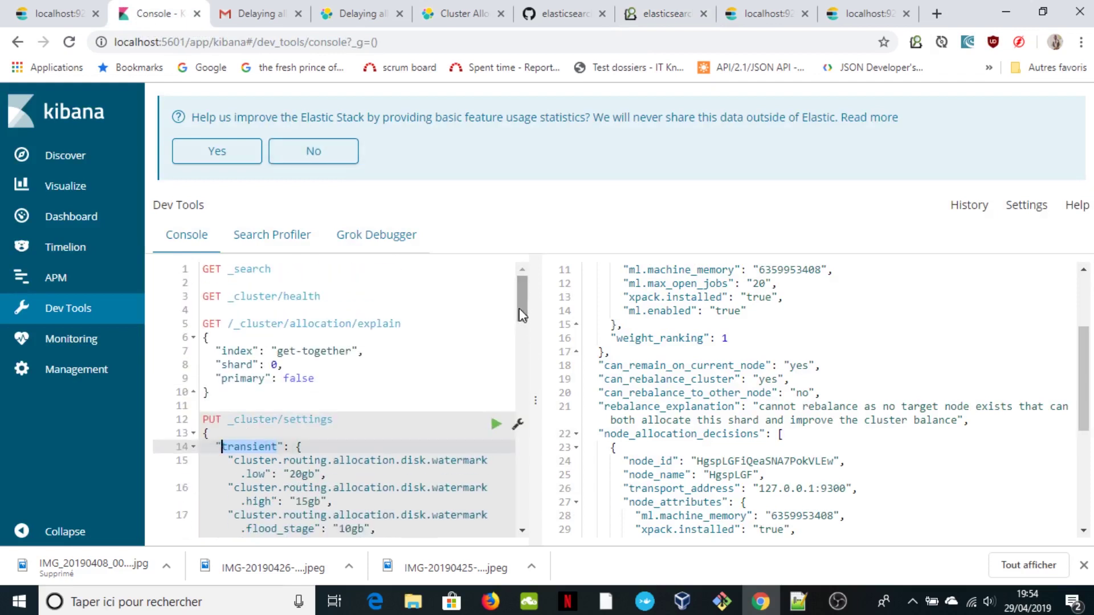
{"action": "double_click", "coordinate": [317, 298]}
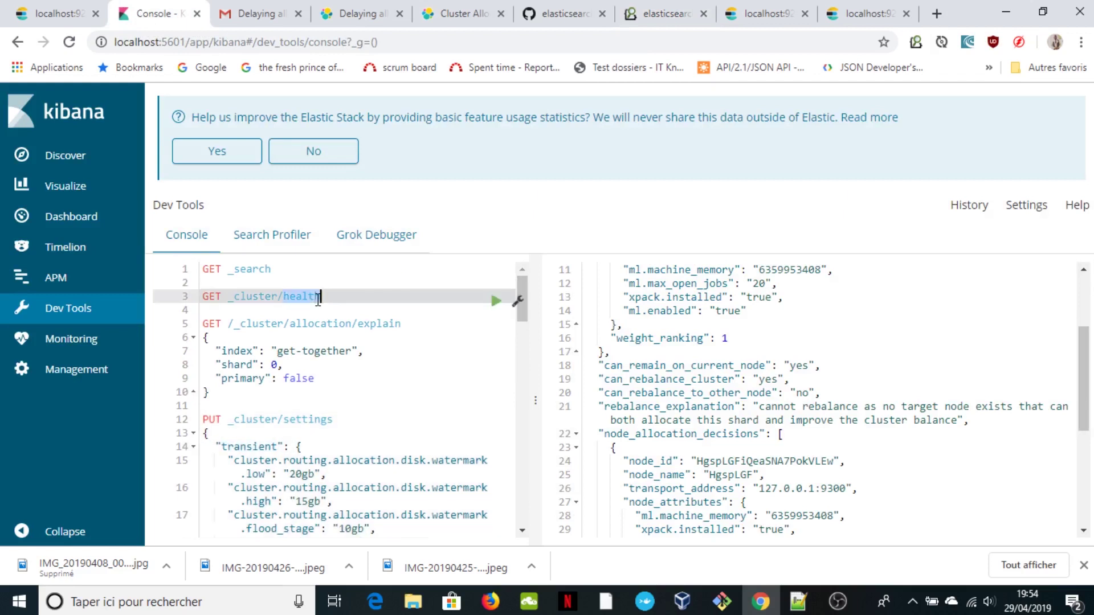
{"action": "left_click", "coordinate": [495, 302]}
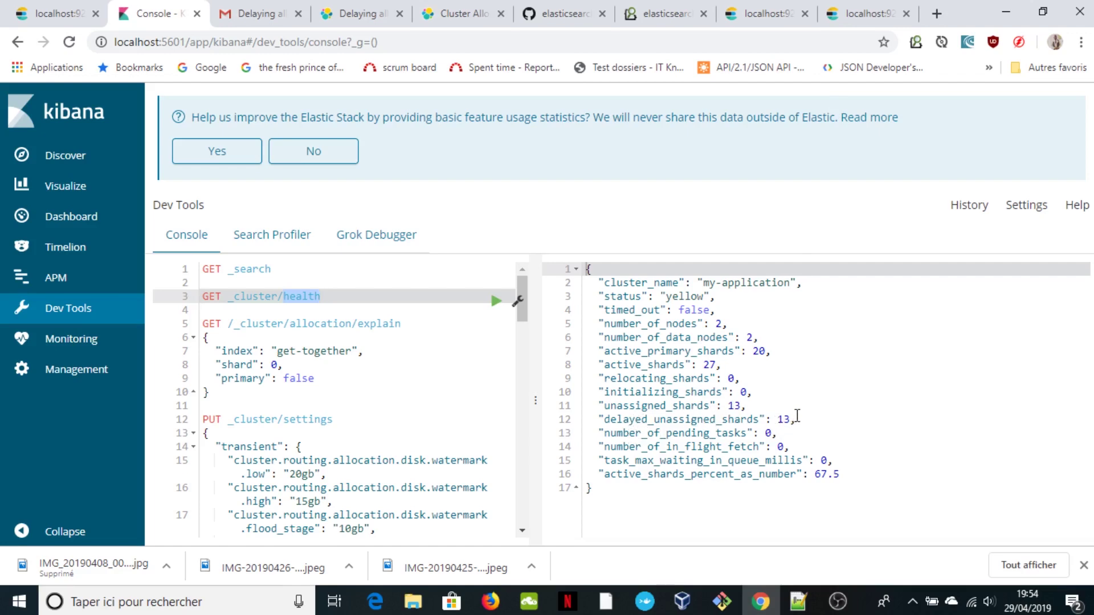
Check the ElasticSearch Head overview and highlight unassigned_shards, delayed_unassigned_shards and the word delayed in Kibana's cluster health response.
{"action": "left_click", "coordinate": [666, 13]}
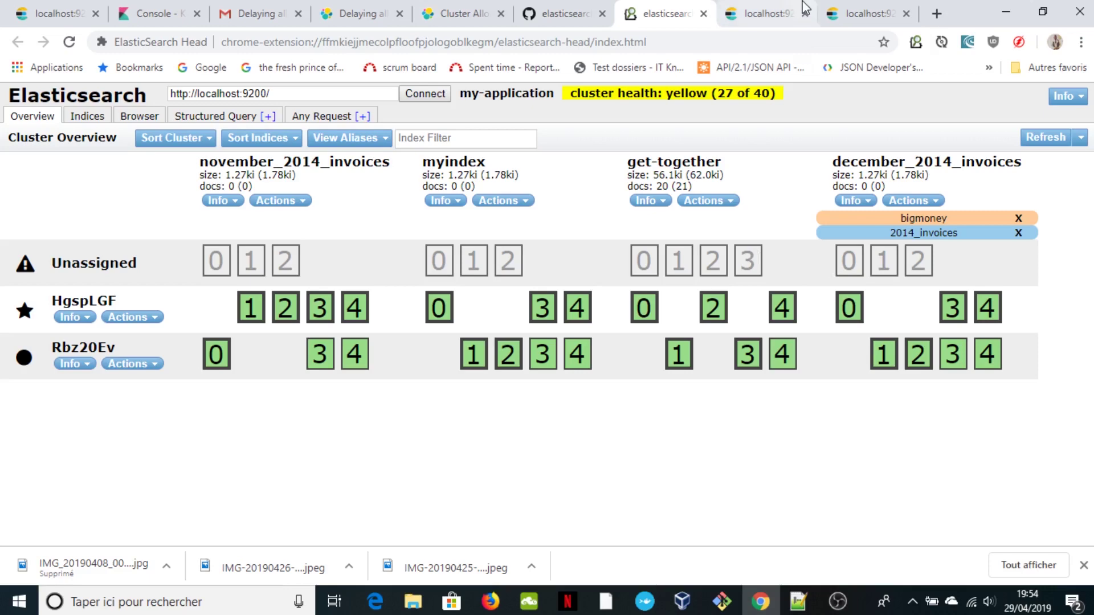
{"action": "left_click", "coordinate": [144, 17]}
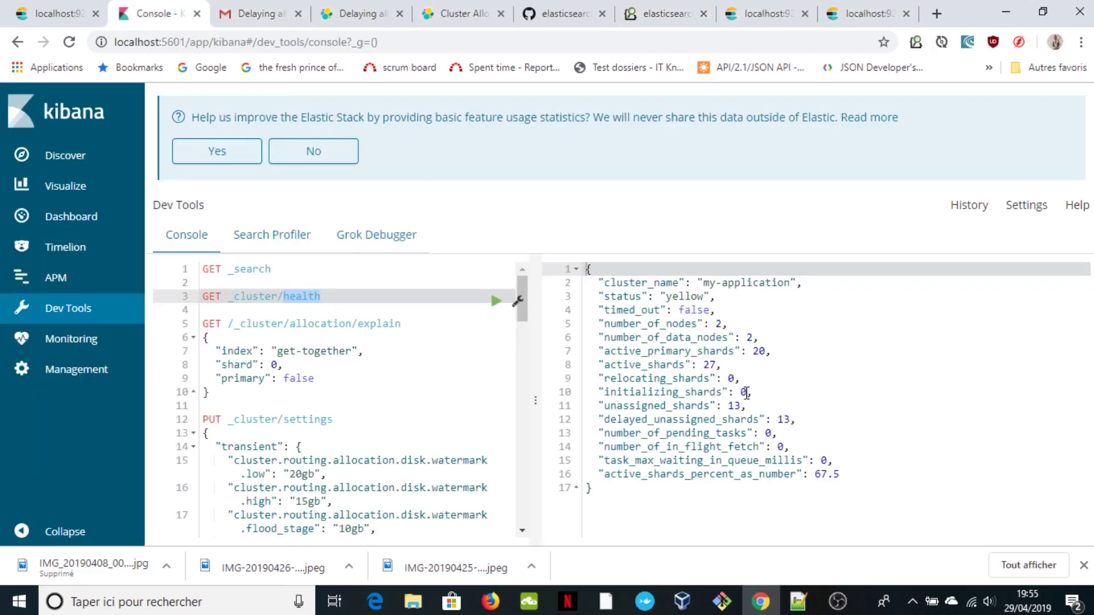
{"action": "left_click_drag", "start_coordinate": [745, 406], "coordinate": [600, 406]}
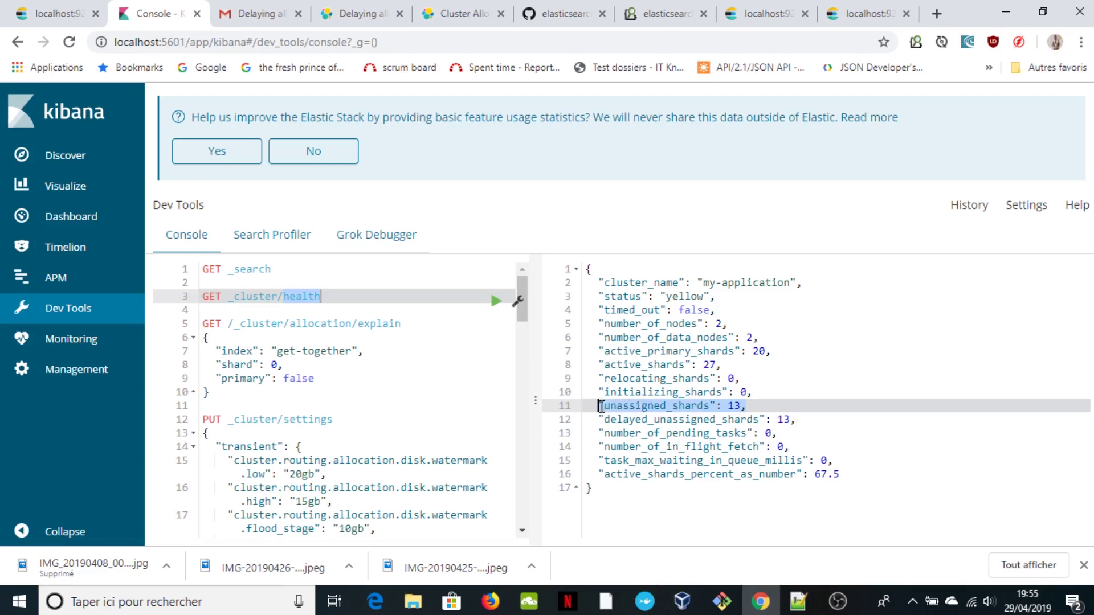
{"action": "left_click_drag", "start_coordinate": [803, 424], "coordinate": [599, 420]}
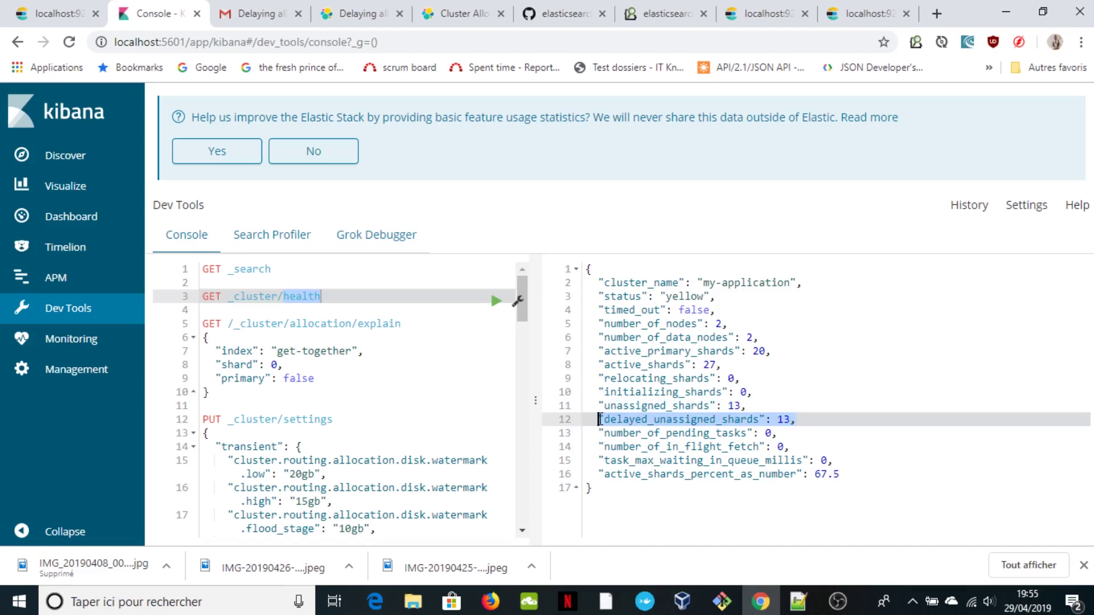
{"action": "left_click", "coordinate": [648, 421]}
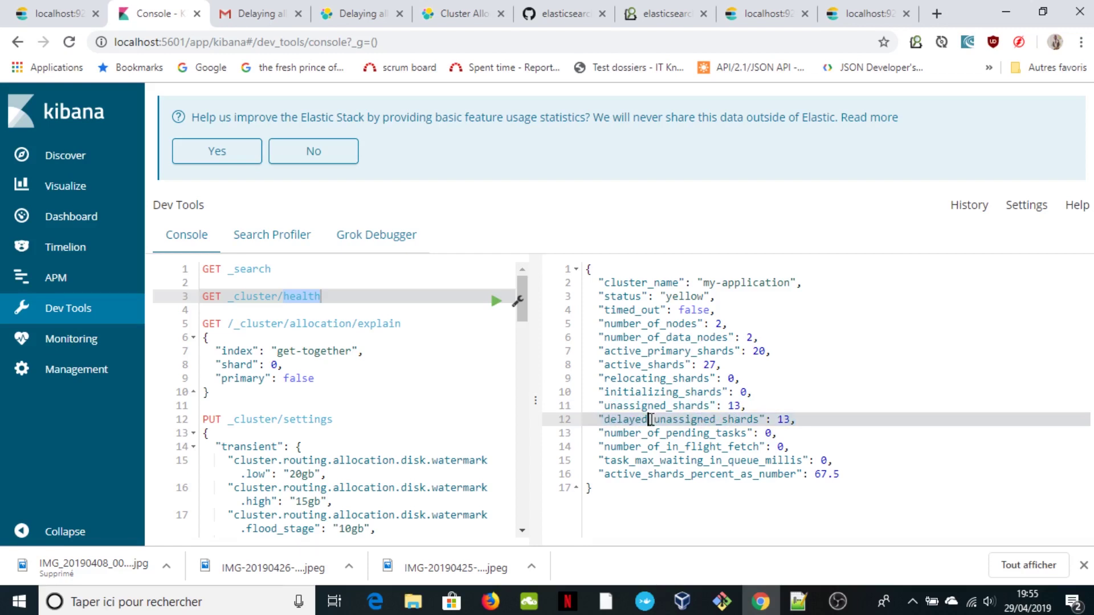
{"action": "left_click_drag", "start_coordinate": [649, 420], "coordinate": [606, 420]}
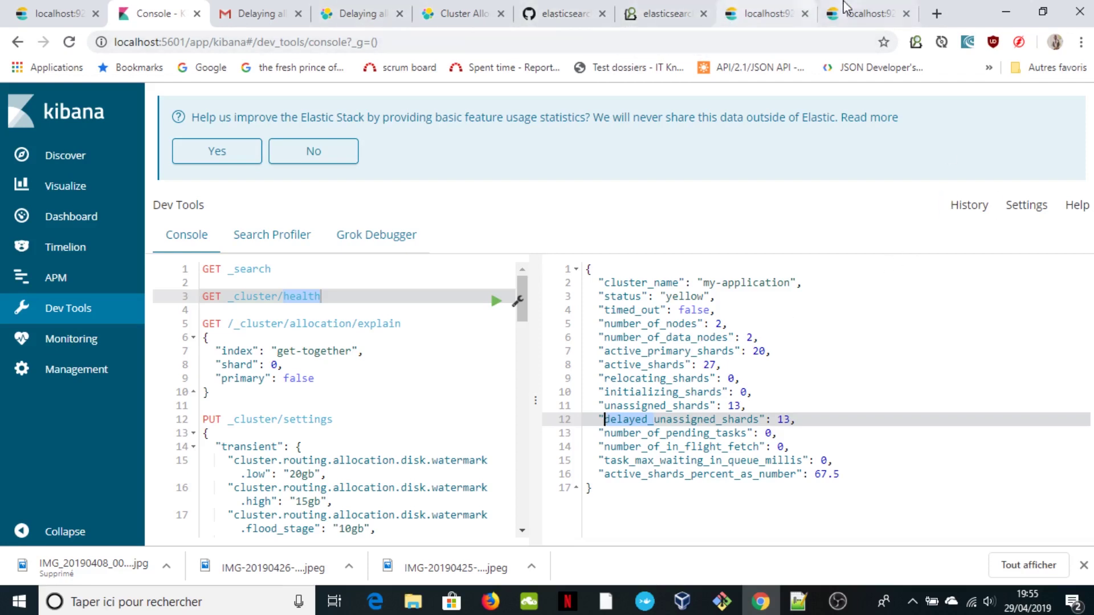
Review the index.unassigned.node_left.delayed_timeout example in the Elastic delayed-allocation docs and refresh the ElasticSearch Head cluster overview.
{"action": "left_click", "coordinate": [678, 22]}
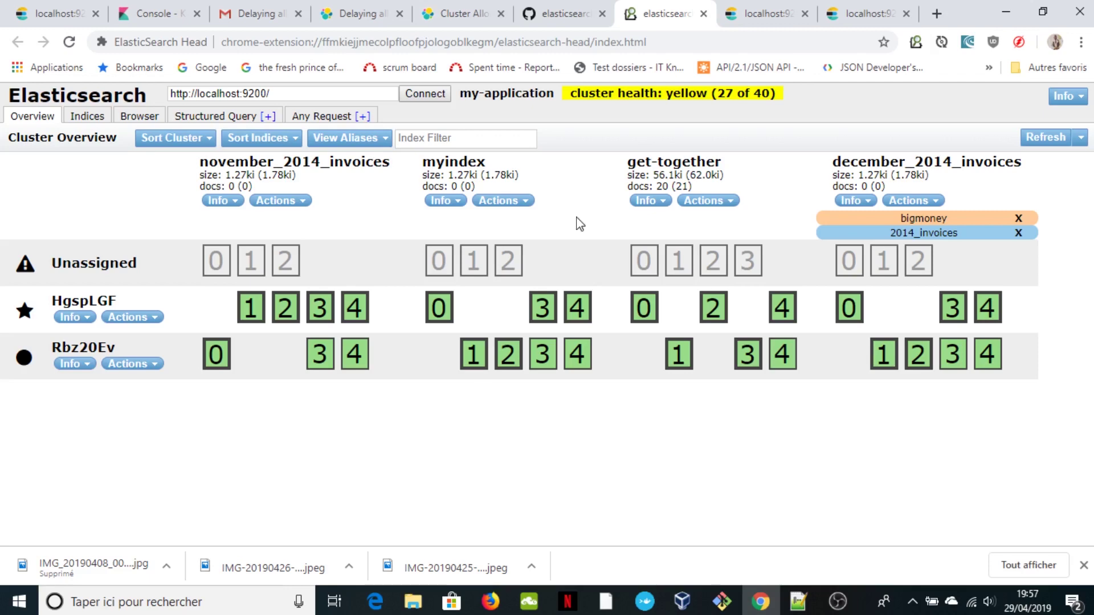
{"action": "left_click", "coordinate": [359, 19]}
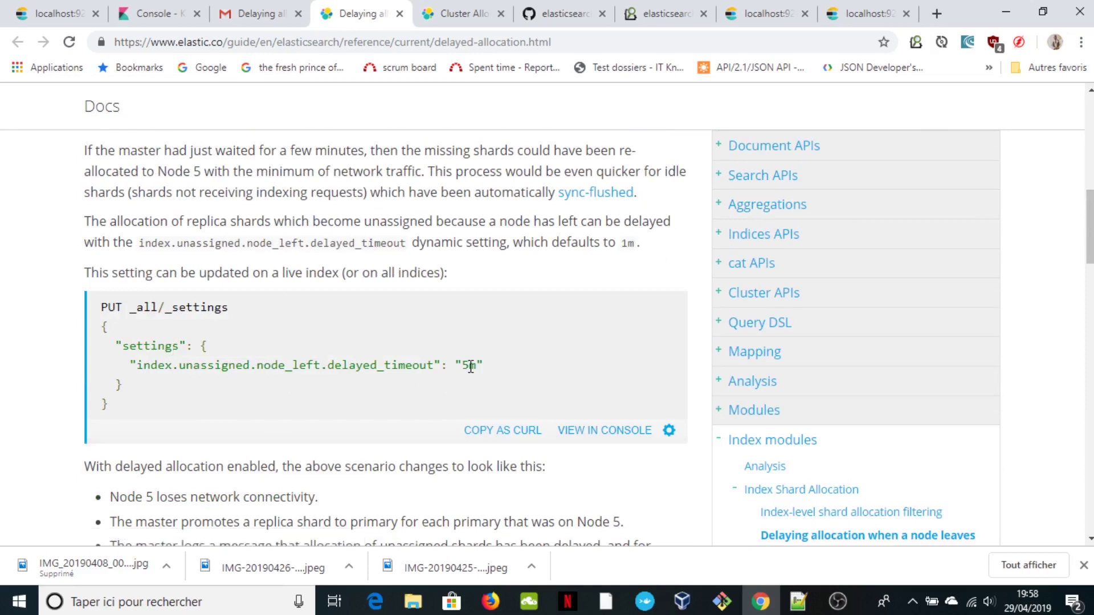
{"action": "scroll", "coordinate": [471, 366], "scroll_direction": "up", "scroll_amount": 1}
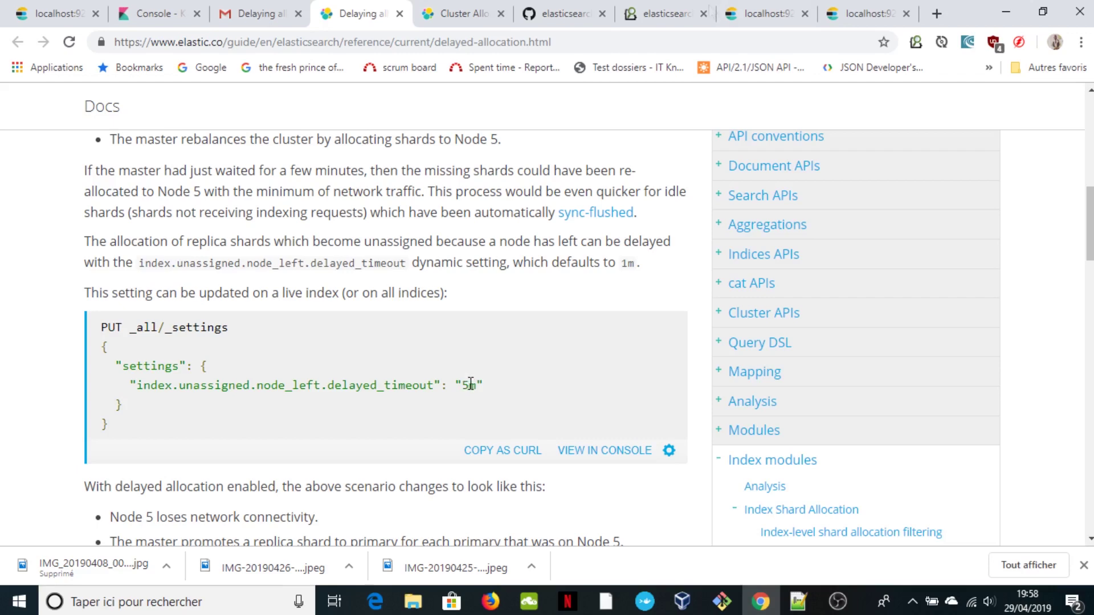
{"action": "left_click", "coordinate": [661, 18]}
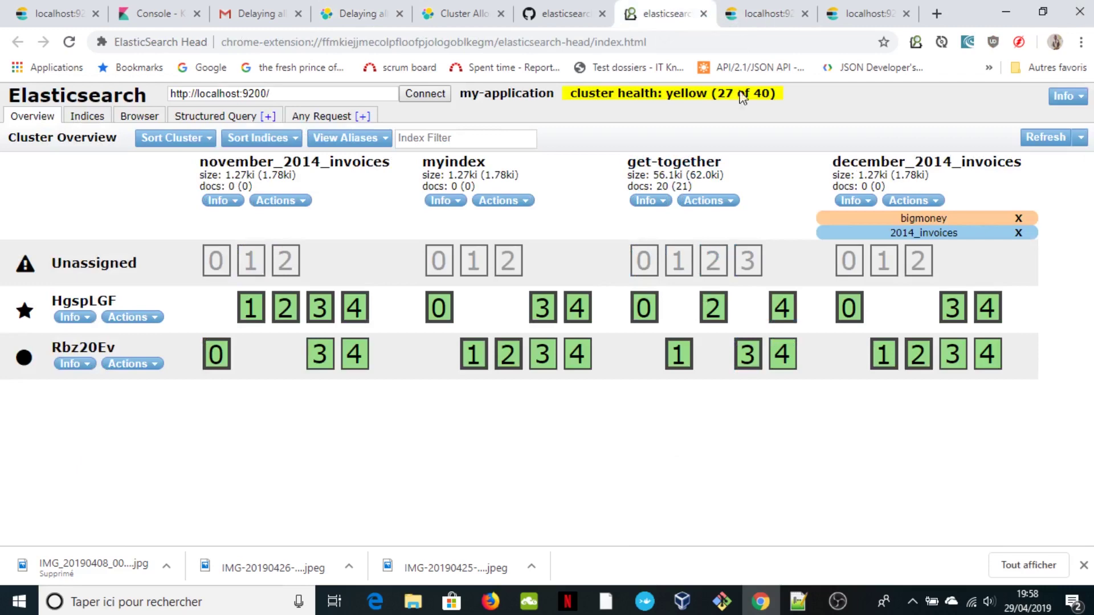
{"action": "left_click", "coordinate": [1038, 142]}
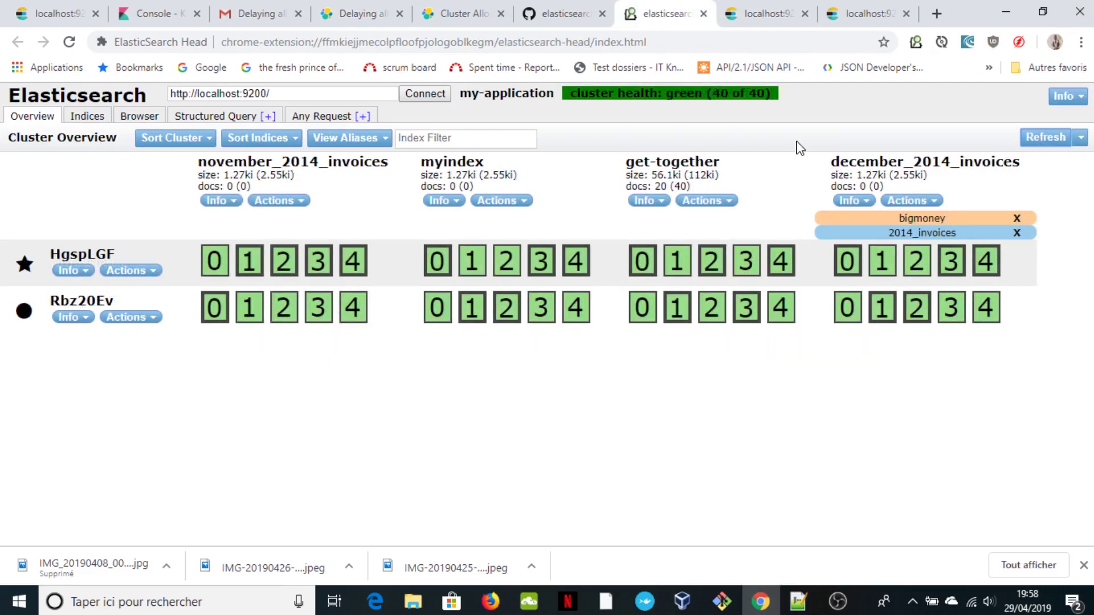